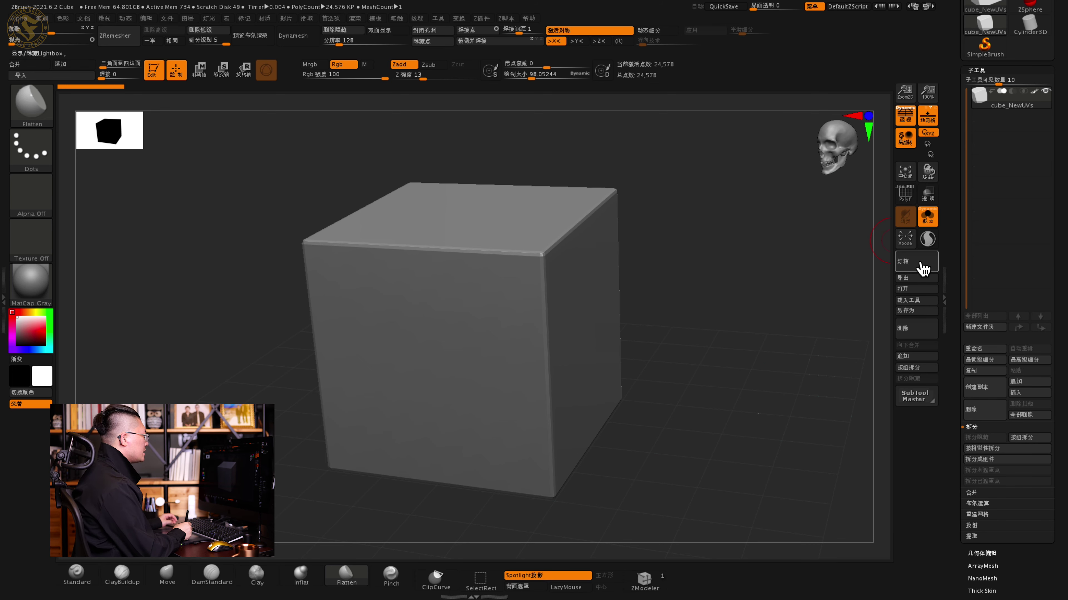
- Load the Cube.ZPR sample project from Lightbox in place of the current scene
click(917, 264)
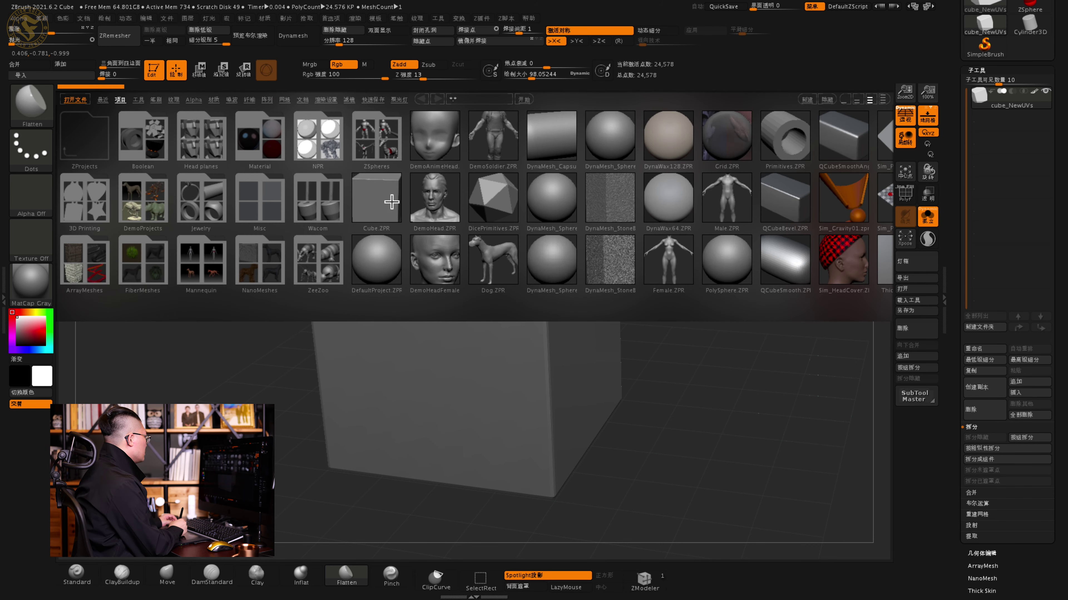
double_click(384, 212)
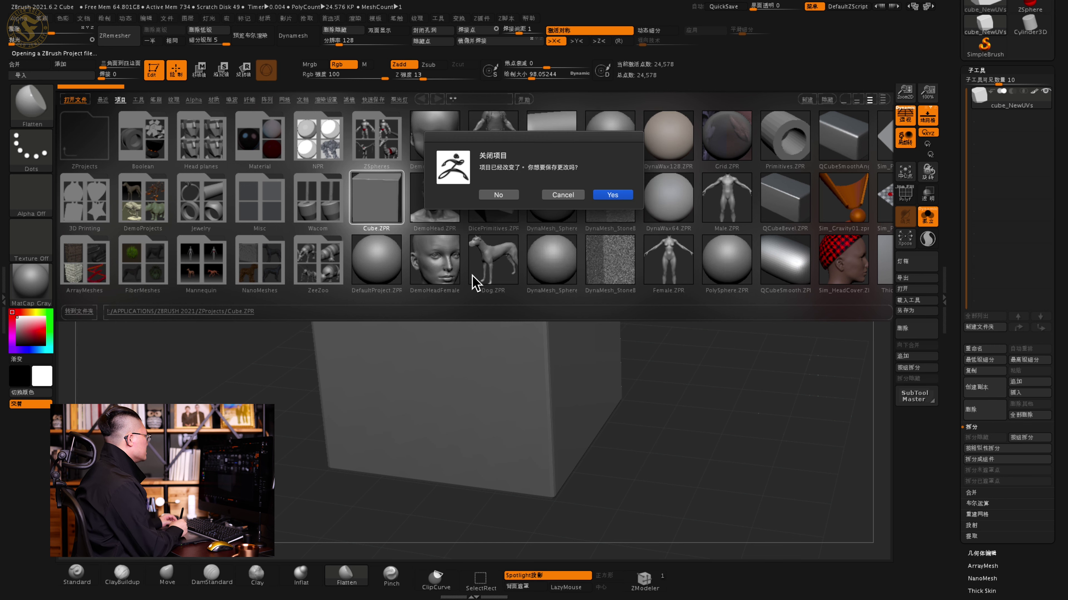
click(498, 195)
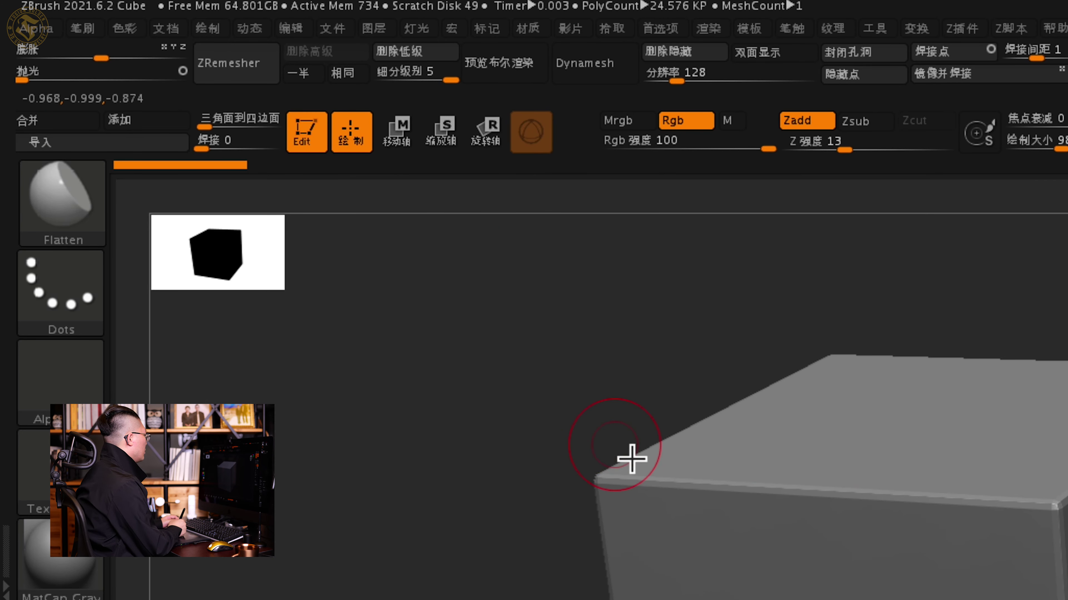
- Turn on Move (W) mode so Gizmo 3D appears on the cube, orbiting to inspect it
mouse_move(707, 365)
mouse_down()
mouse_move(725, 385)
mouse_move(669, 389)
mouse_up()
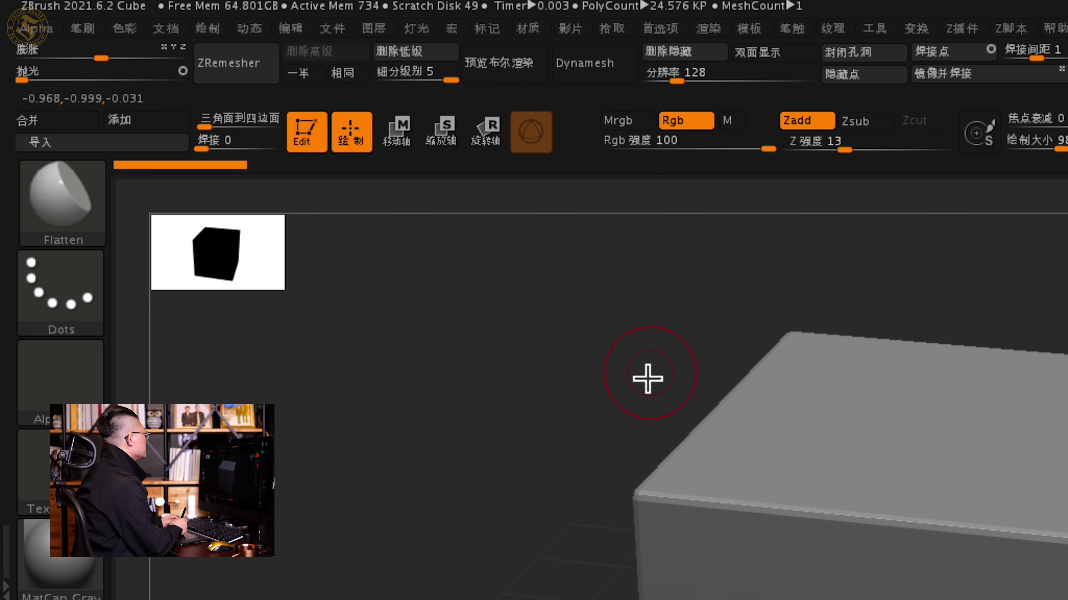
click(399, 145)
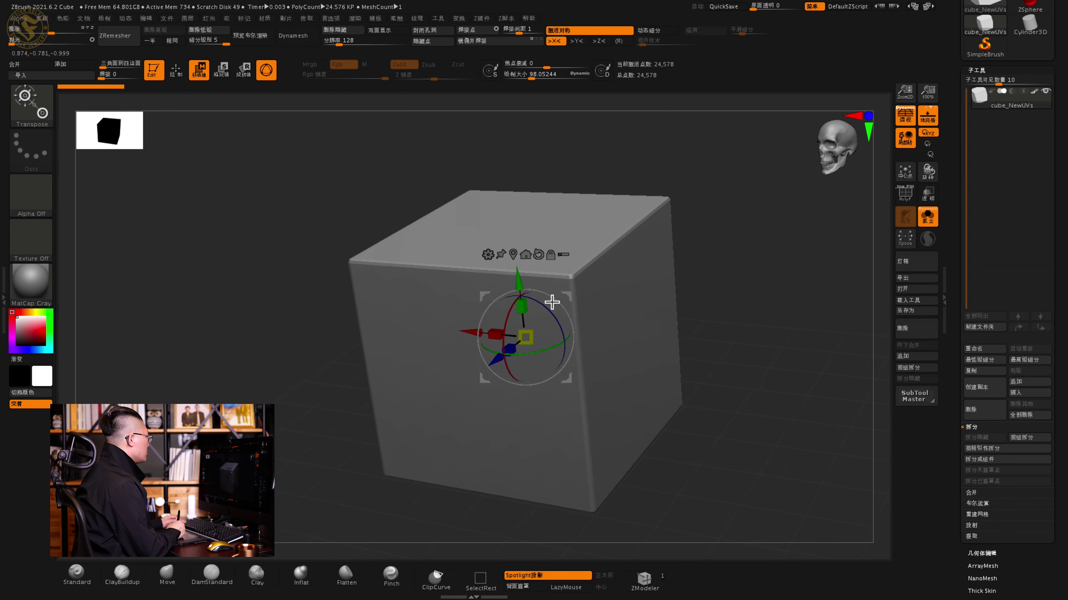
drag(551, 302, 497, 289)
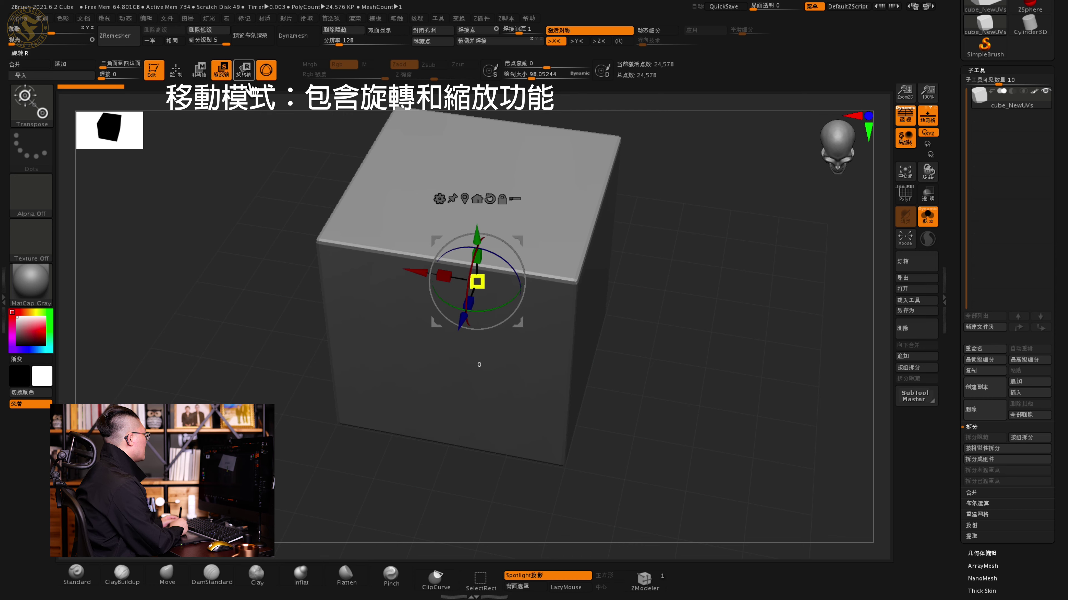
click(247, 75)
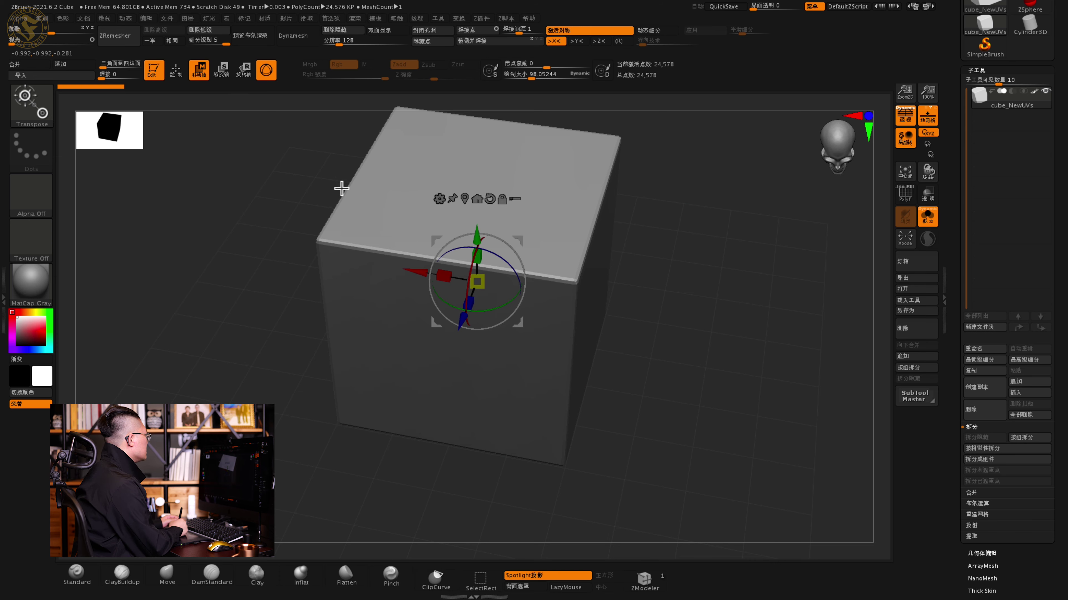
- Scale the cube up uniformly on XYZ from the gizmo's yellow centre square, then reframe the view
drag(484, 314, 489, 323)
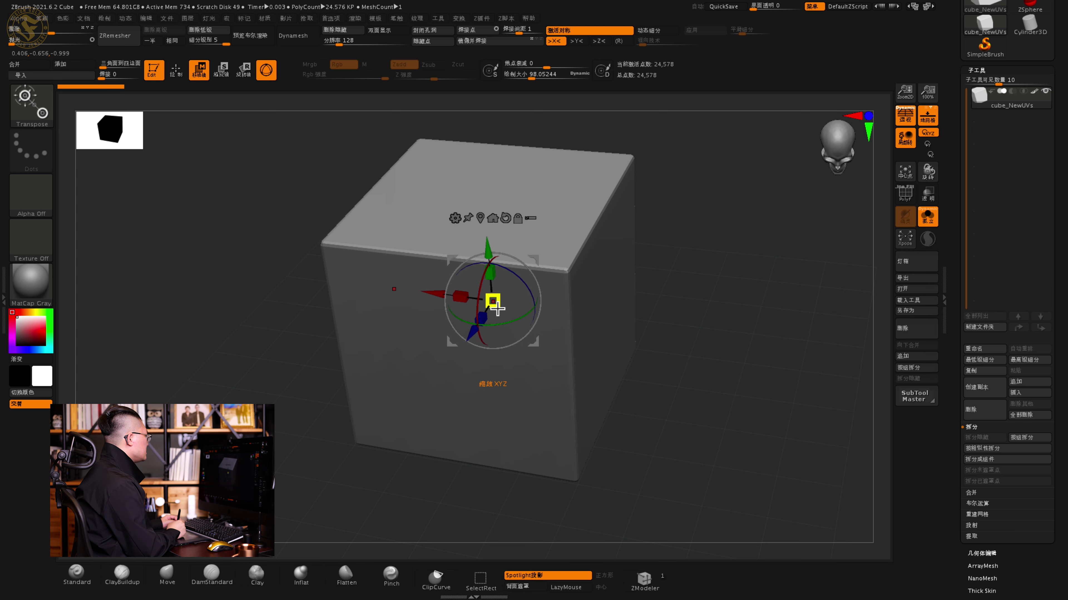
drag(503, 308, 492, 322)
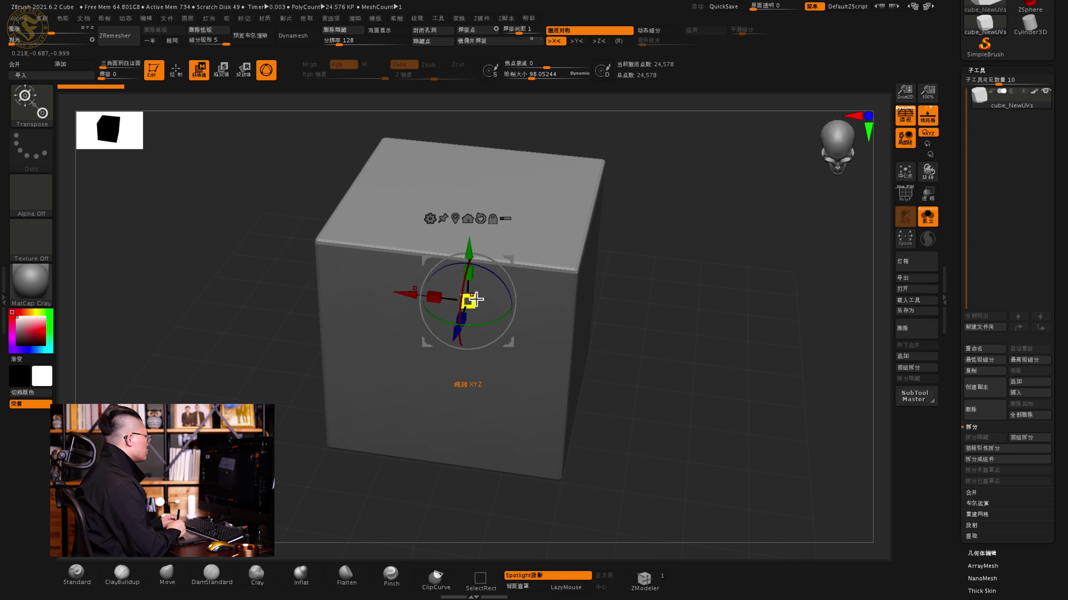
mouse_move(479, 307)
mouse_down()
mouse_move(603, 264)
mouse_move(450, 343)
mouse_move(555, 296)
mouse_move(415, 339)
mouse_move(448, 291)
mouse_move(451, 302)
mouse_up()
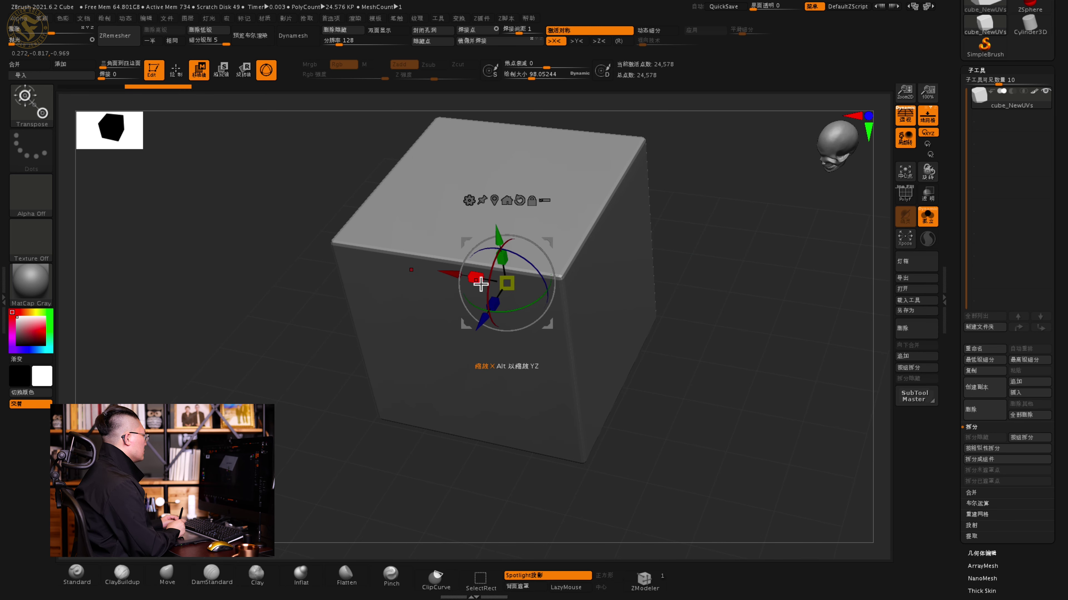
mouse_move(465, 291)
mouse_down()
mouse_move(447, 274)
mouse_move(322, 240)
mouse_move(465, 279)
mouse_move(359, 250)
mouse_move(428, 249)
mouse_move(339, 239)
mouse_move(393, 248)
mouse_move(512, 303)
mouse_move(504, 308)
mouse_move(486, 210)
mouse_move(489, 353)
mouse_move(486, 205)
mouse_move(502, 334)
mouse_move(494, 303)
mouse_move(439, 377)
mouse_move(505, 282)
mouse_move(441, 389)
mouse_move(472, 358)
mouse_up()
- Slide the cube along its X axis with the gizmo's red arrow
mouse_move(506, 436)
mouse_down()
mouse_move(536, 371)
mouse_move(520, 327)
mouse_move(528, 348)
mouse_move(520, 357)
mouse_move(499, 344)
mouse_move(527, 203)
mouse_move(507, 232)
mouse_move(492, 376)
mouse_up()
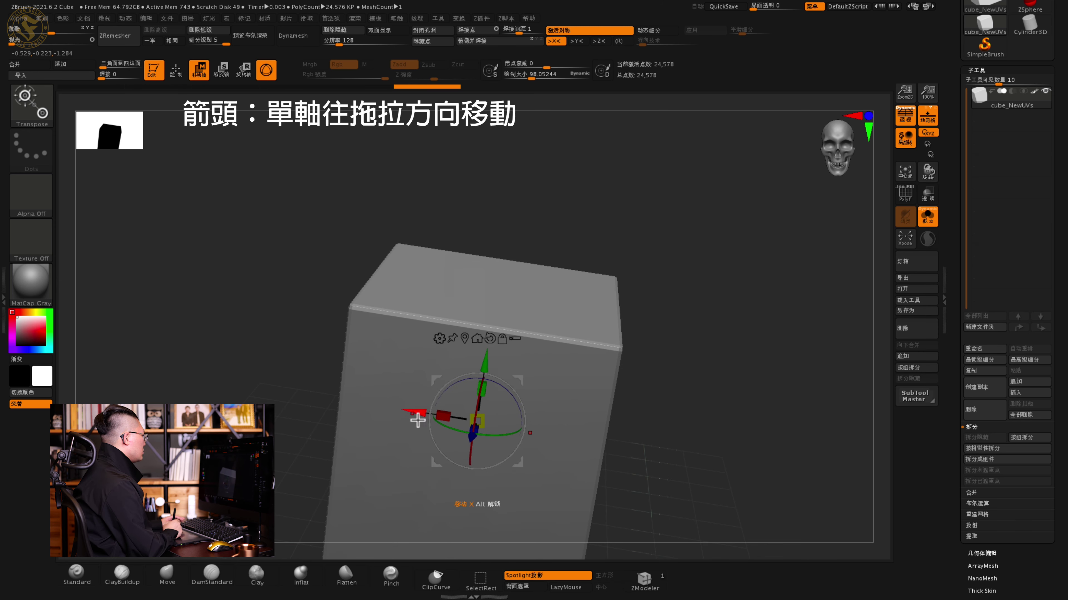
mouse_move(416, 417)
mouse_down()
mouse_move(313, 362)
mouse_move(310, 382)
mouse_move(624, 460)
mouse_move(379, 428)
mouse_move(500, 377)
mouse_up()
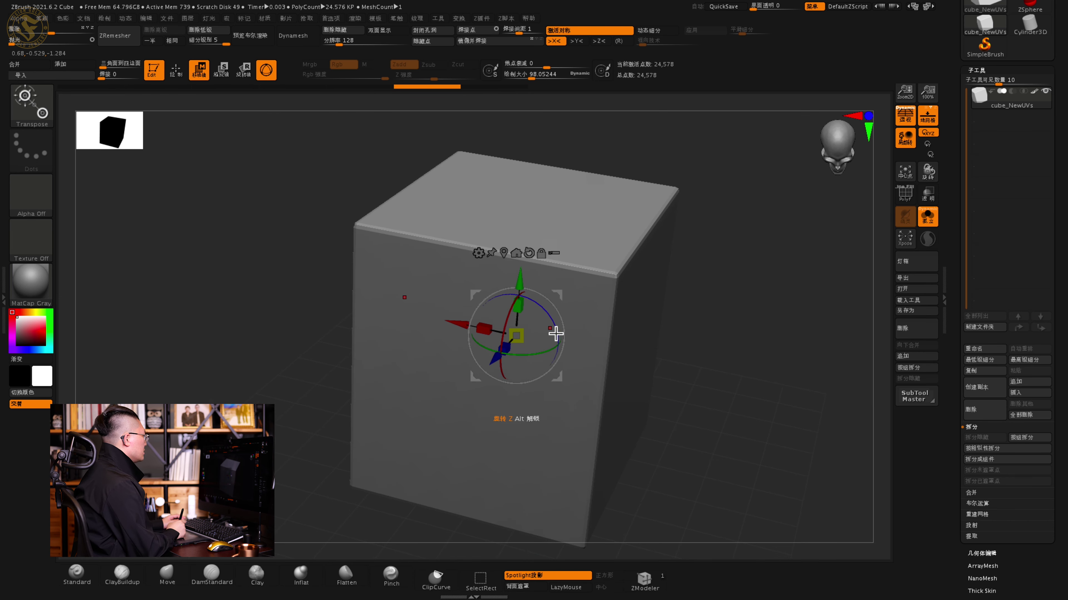
ctrl+right_drag(541, 319, 531, 350)
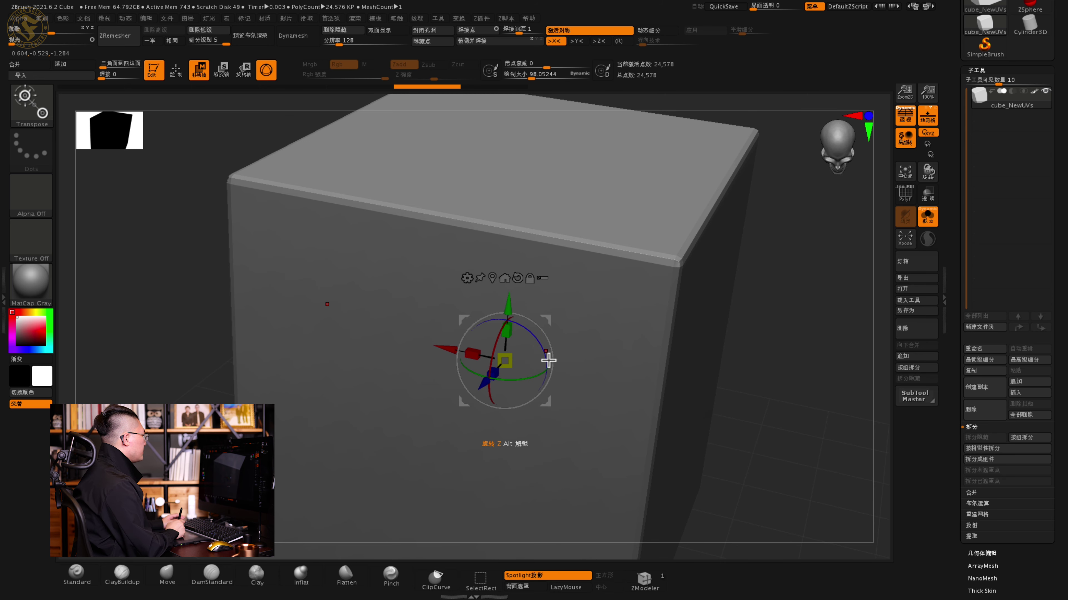
- Tilt the cube slightly around its Z axis with the gizmo's blue ring
mouse_move(537, 346)
mouse_down()
mouse_move(530, 360)
mouse_move(533, 341)
mouse_move(515, 324)
mouse_move(518, 372)
mouse_move(543, 353)
mouse_move(596, 343)
mouse_up()
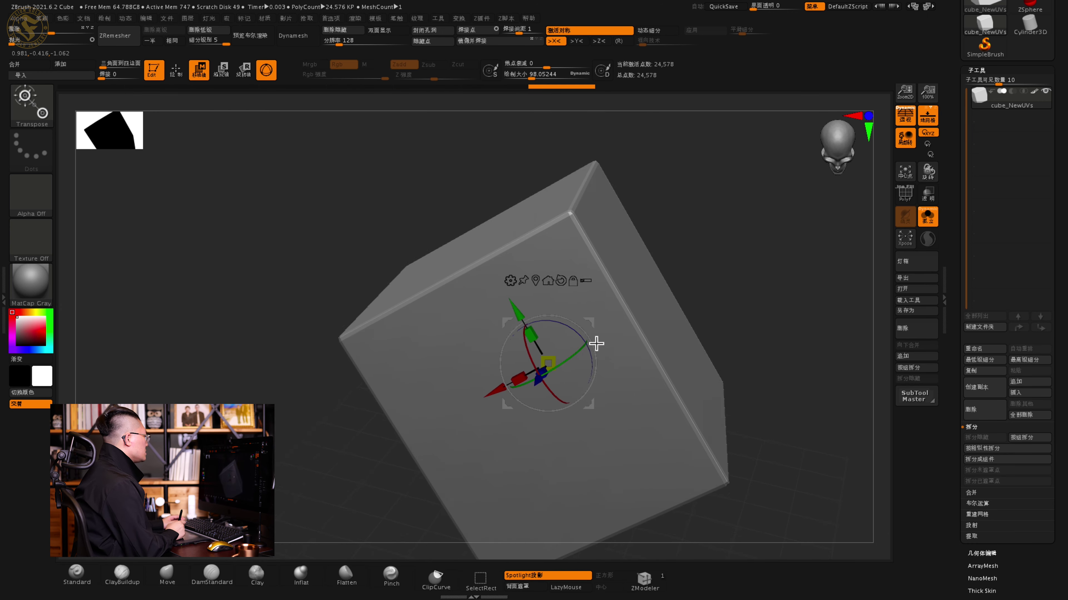
mouse_move(700, 282)
mouse_down()
mouse_move(680, 310)
mouse_move(672, 350)
mouse_move(705, 320)
mouse_up()
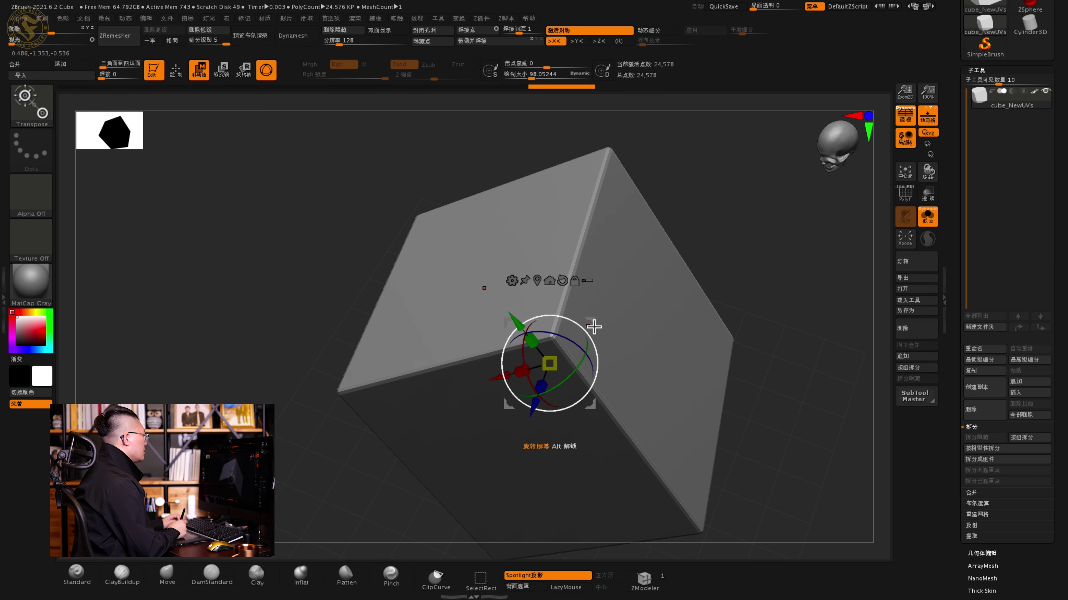
alt+drag(582, 267, 502, 236)
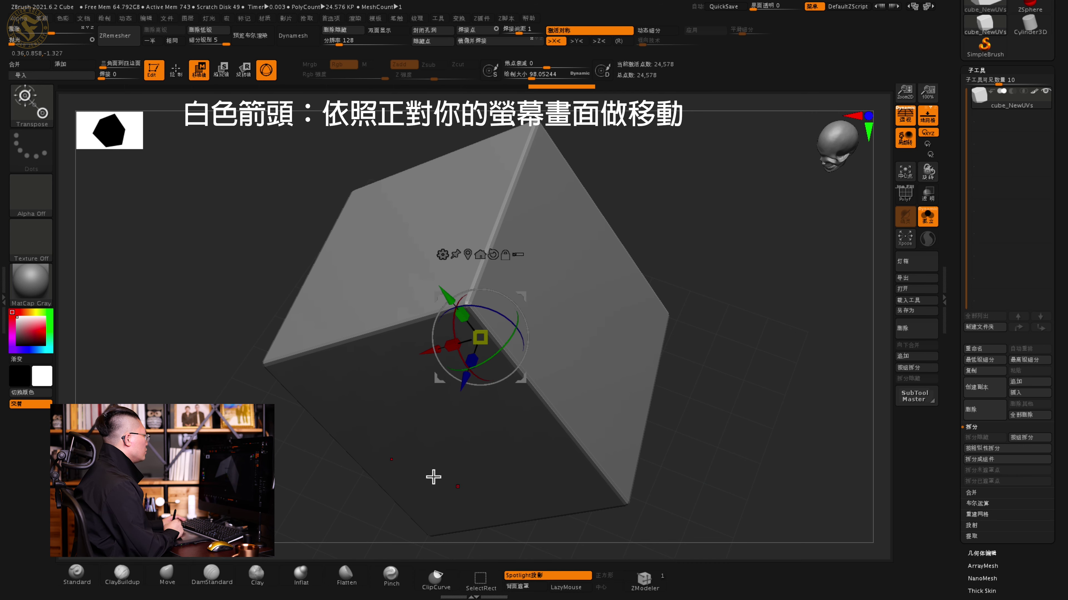
- Rotate the cube freely into a tilted diamond pose with the gizmo's outer white circle
drag(521, 294, 524, 298)
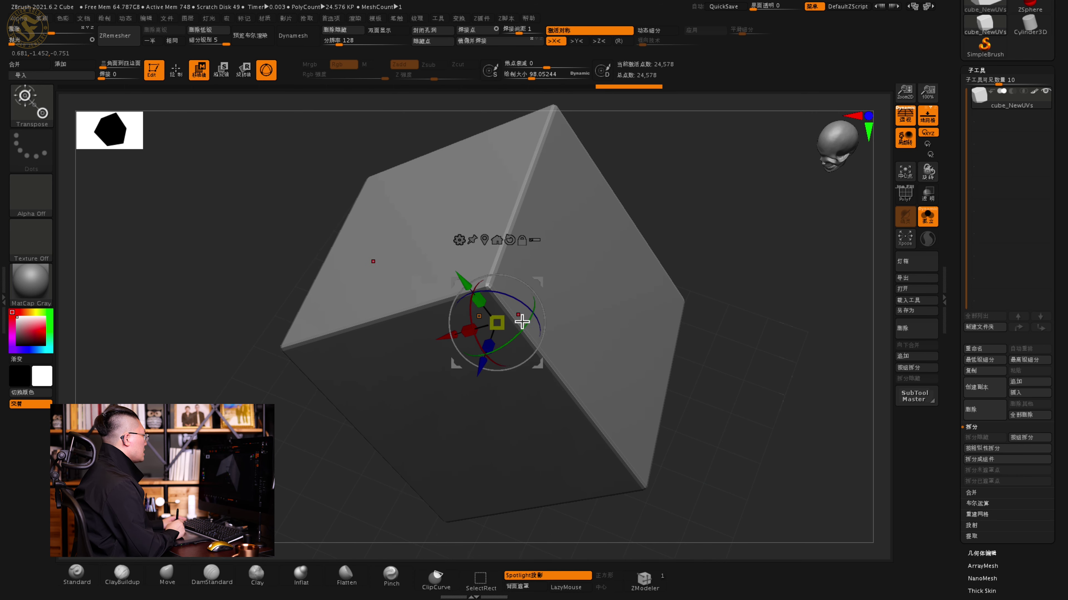
mouse_move(502, 303)
mouse_down()
mouse_move(510, 383)
mouse_move(519, 296)
mouse_move(520, 334)
mouse_move(669, 403)
mouse_move(508, 288)
mouse_move(529, 336)
mouse_move(526, 305)
mouse_move(624, 305)
mouse_move(581, 311)
mouse_up()
mouse_move(545, 278)
mouse_down()
mouse_move(514, 311)
mouse_move(362, 281)
mouse_up()
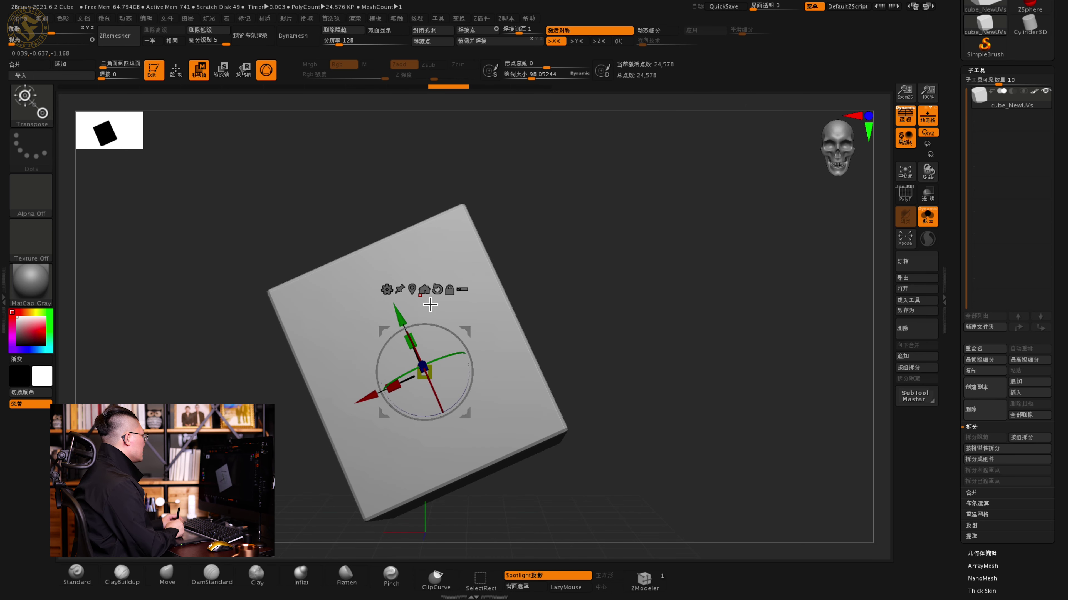
- Reset the gizmo's orientation to the world axes and snap the view to the cube's front
mouse_move(551, 258)
mouse_down()
mouse_move(488, 305)
mouse_move(538, 269)
mouse_move(520, 273)
mouse_up()
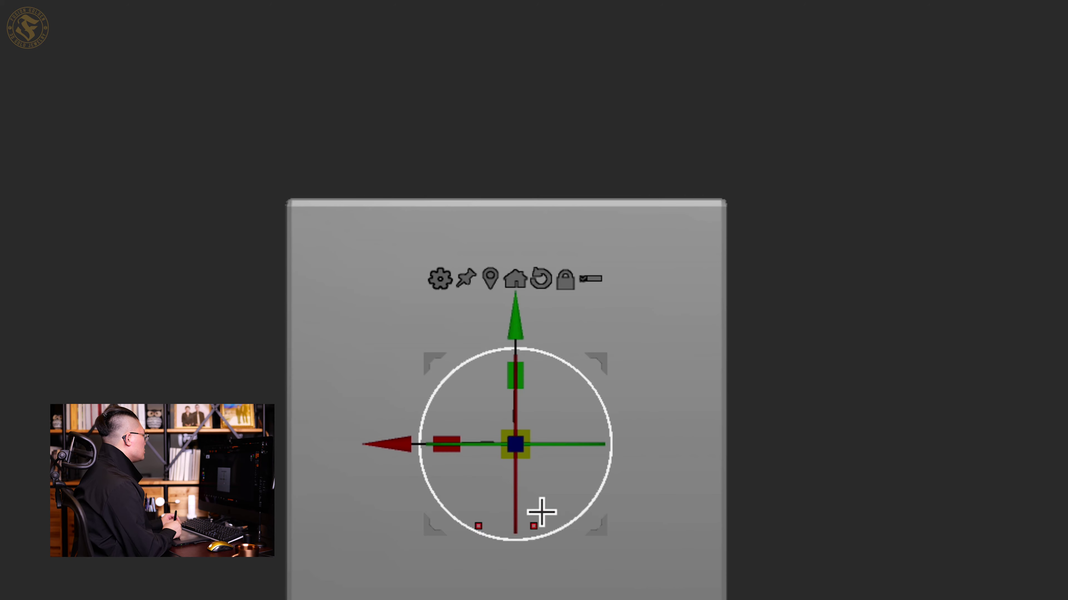
mouse_move(541, 510)
mouse_down()
mouse_move(910, 295)
mouse_move(824, 461)
mouse_move(924, 231)
mouse_up()
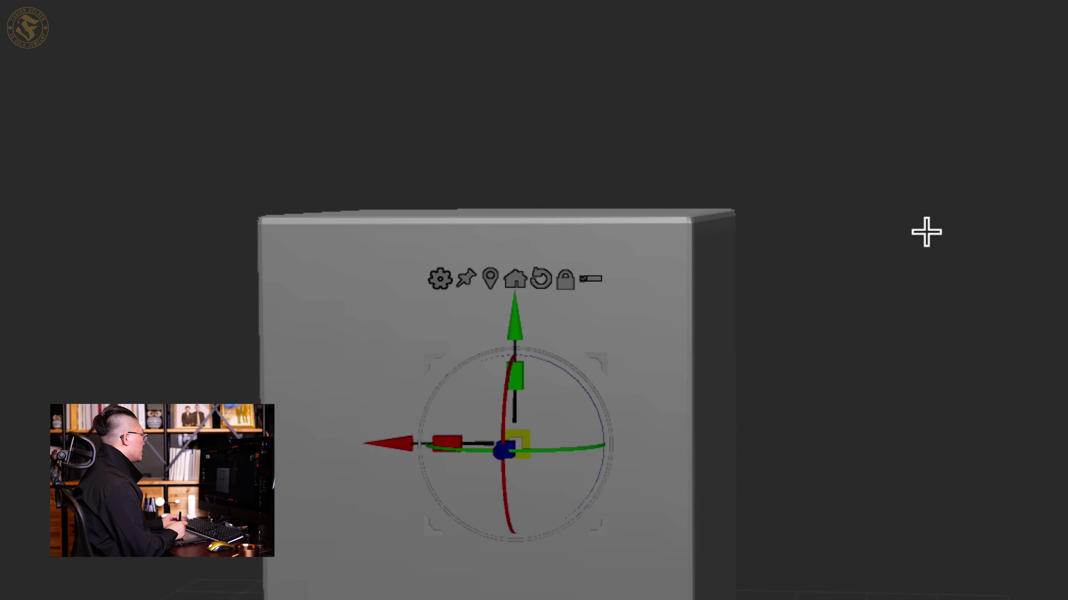
drag(555, 415, 559, 374)
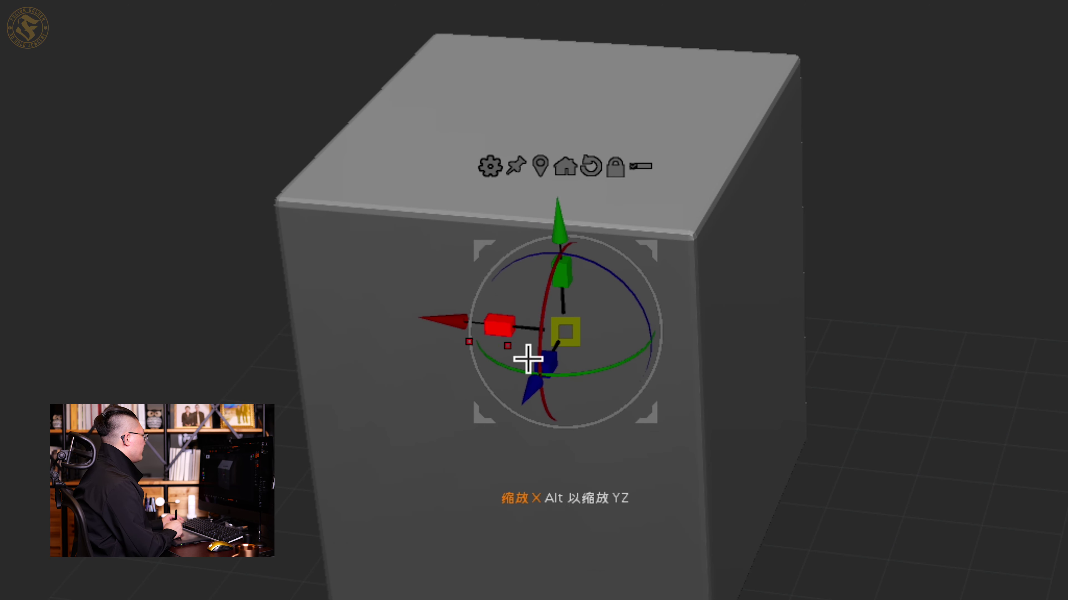
mouse_move(526, 393)
mouse_down()
mouse_move(495, 288)
mouse_move(417, 498)
mouse_up()
shift+drag(574, 363, 460, 374)
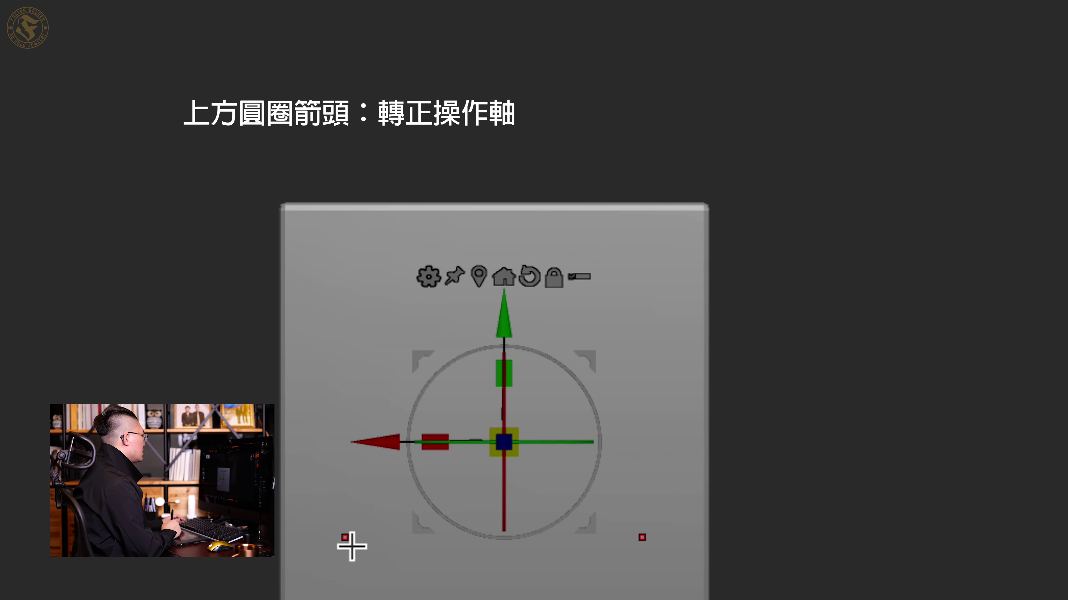
mouse_move(551, 412)
mouse_down()
mouse_move(653, 313)
mouse_move(652, 272)
mouse_move(644, 305)
mouse_up()
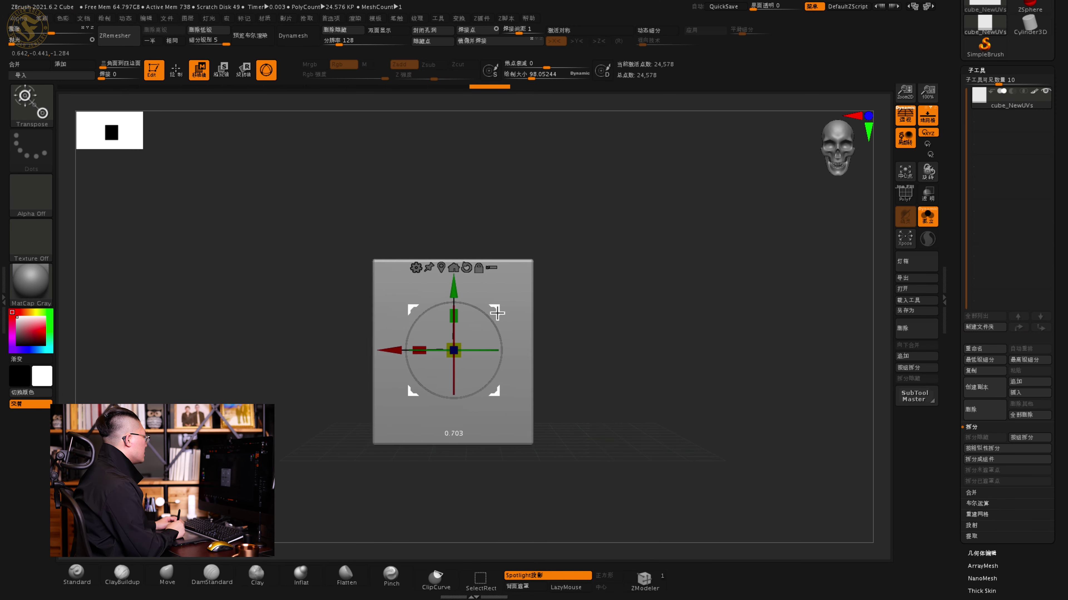
- Drag the cube around the canvas, then return it to the centre with the gizmo's home icon
drag(545, 315, 379, 226)
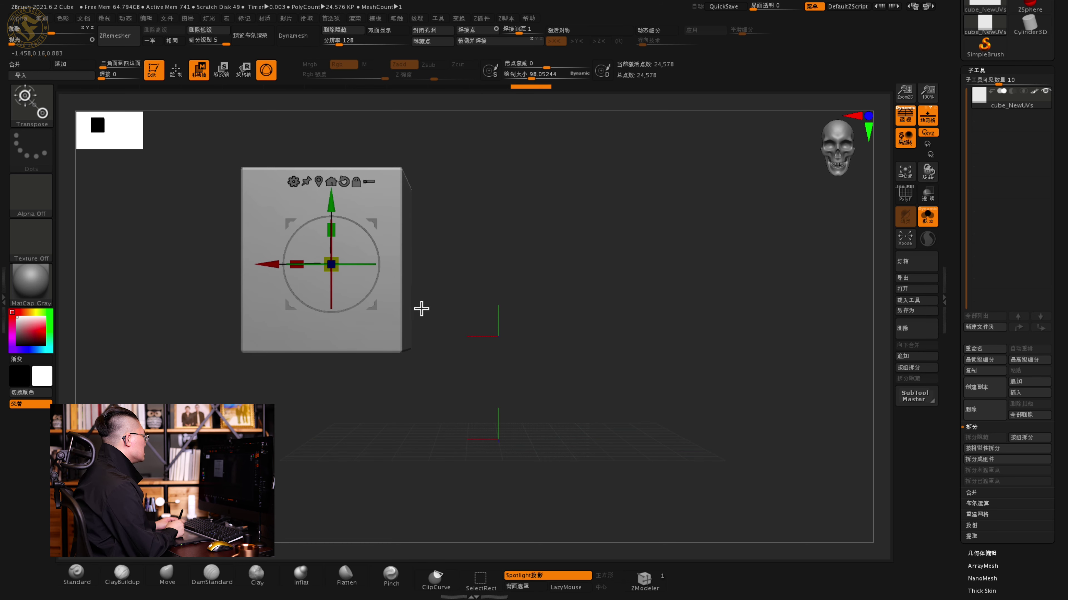
mouse_move(373, 223)
mouse_down()
mouse_move(694, 204)
mouse_move(779, 159)
mouse_up()
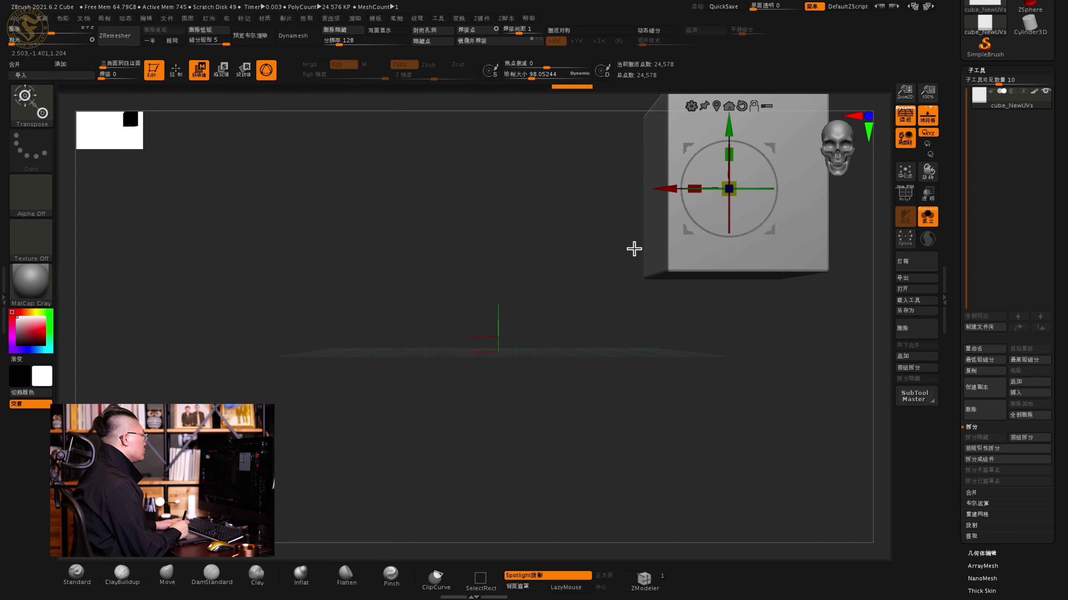
click(729, 106)
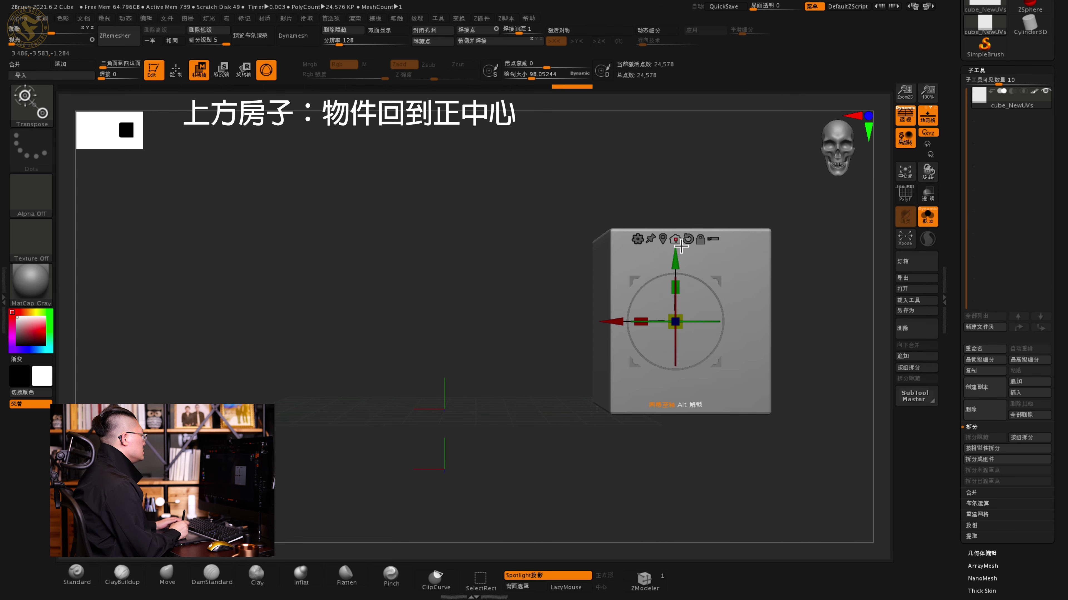
click(676, 239)
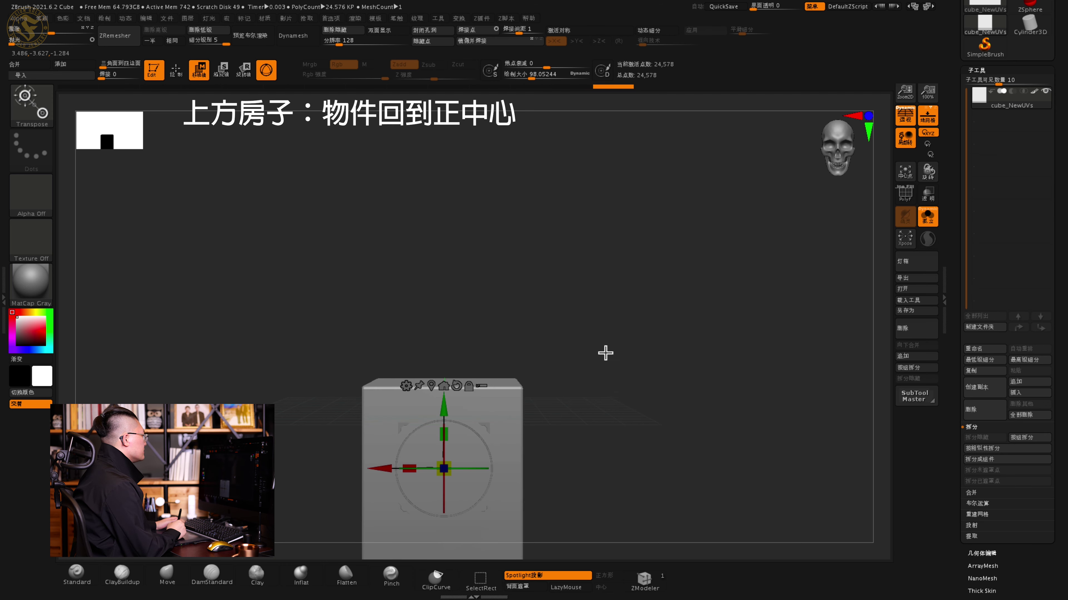
- Zoom in and Alt-drag the gizmo off the cube to its upper right
mouse_move(577, 399)
mouse_down()
mouse_move(584, 327)
mouse_move(574, 386)
mouse_up()
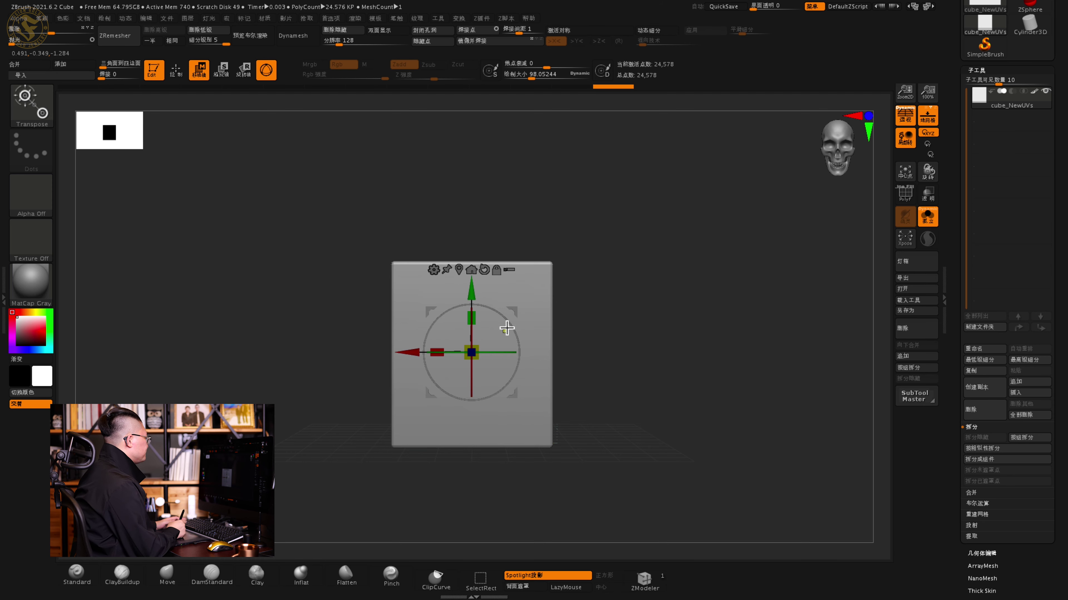
scroll(507, 328, up, 2)
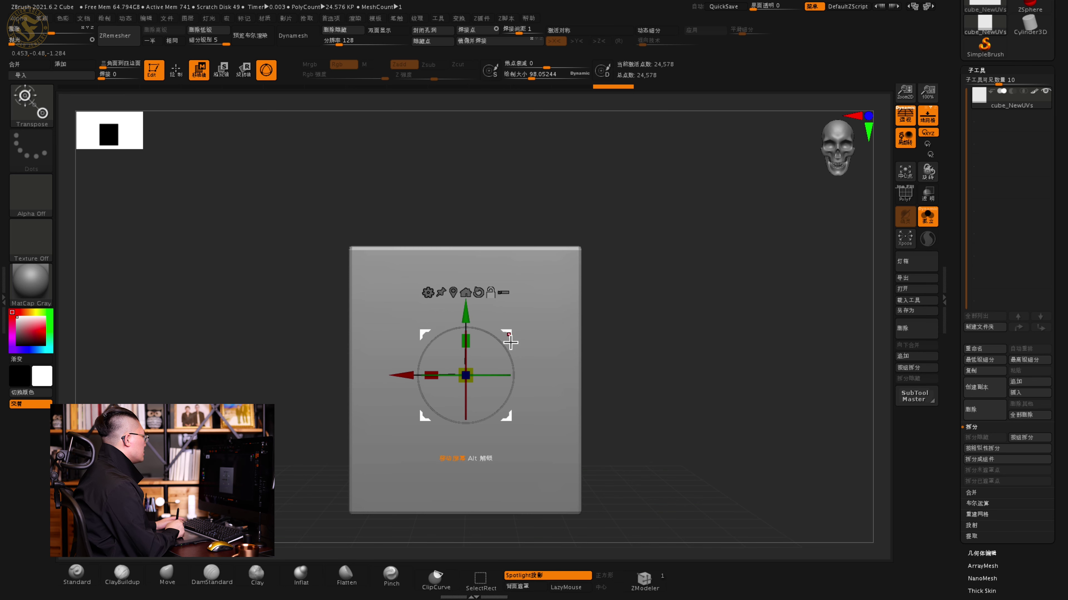
mouse_move(511, 337)
alt+mouse_down()
mouse_move(810, 221)
mouse_move(474, 148)
mouse_move(239, 310)
mouse_move(341, 453)
mouse_move(754, 286)
alt+mouse_up()
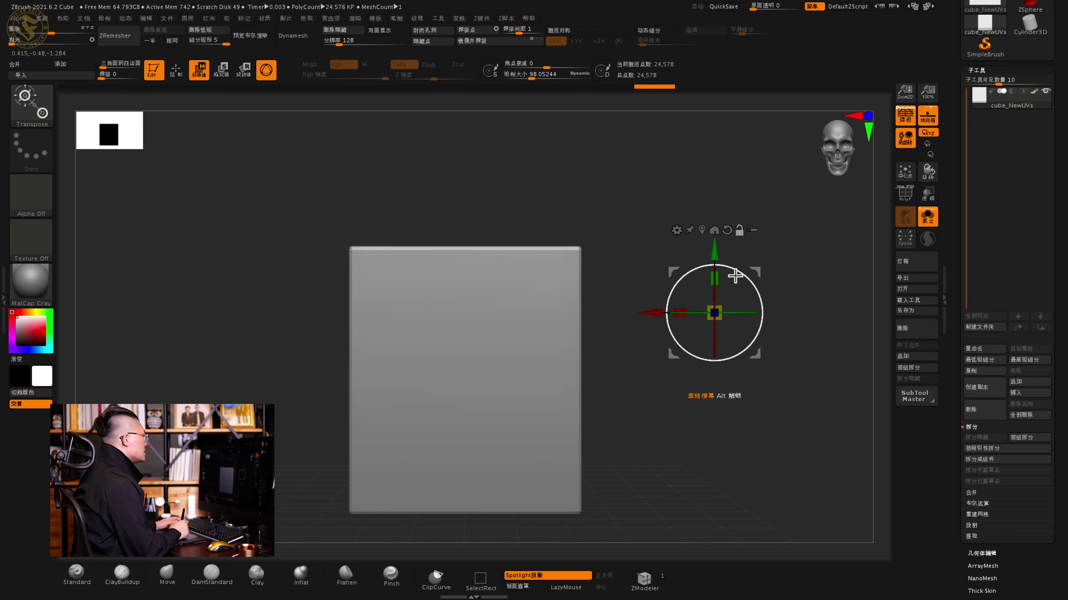
- Unlock the gizmo, move it alone to the cube's lower right, relock, move the cube, then undo
mouse_move(639, 285)
alt+mouse_down()
mouse_move(356, 288)
mouse_move(143, 269)
mouse_move(222, 167)
mouse_move(758, 181)
mouse_move(749, 171)
mouse_move(714, 219)
alt+mouse_up()
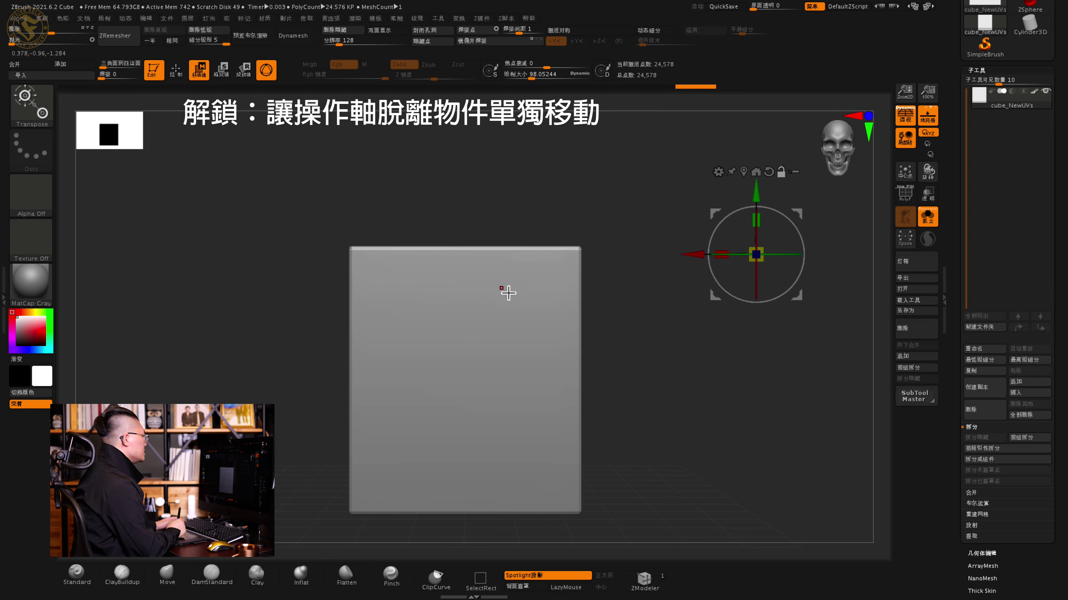
mouse_move(715, 215)
mouse_down()
mouse_move(743, 352)
mouse_move(729, 253)
mouse_move(286, 226)
mouse_move(444, 400)
mouse_move(474, 321)
mouse_move(489, 340)
mouse_move(506, 431)
mouse_up()
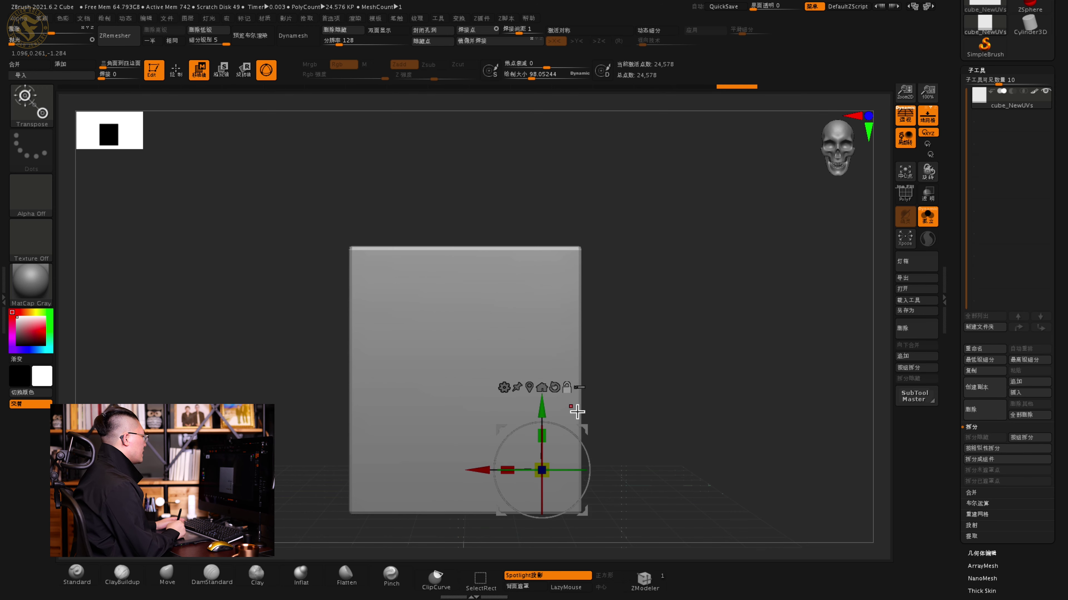
mouse_move(511, 447)
mouse_down()
mouse_move(605, 345)
mouse_move(469, 347)
mouse_move(608, 378)
mouse_move(508, 410)
mouse_move(560, 387)
mouse_move(577, 415)
mouse_up()
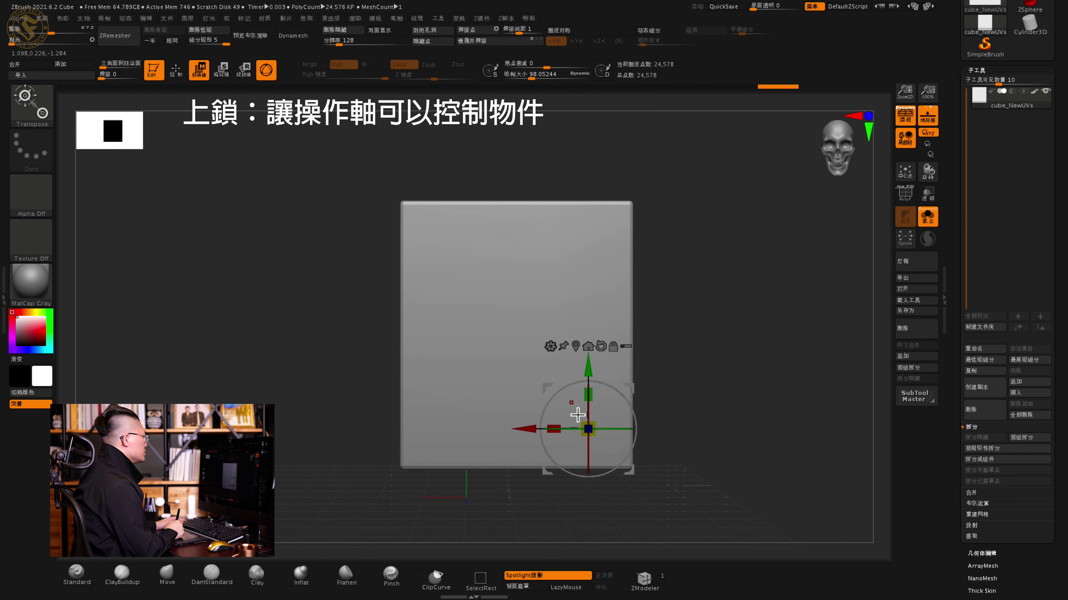
key(ctrl+z)
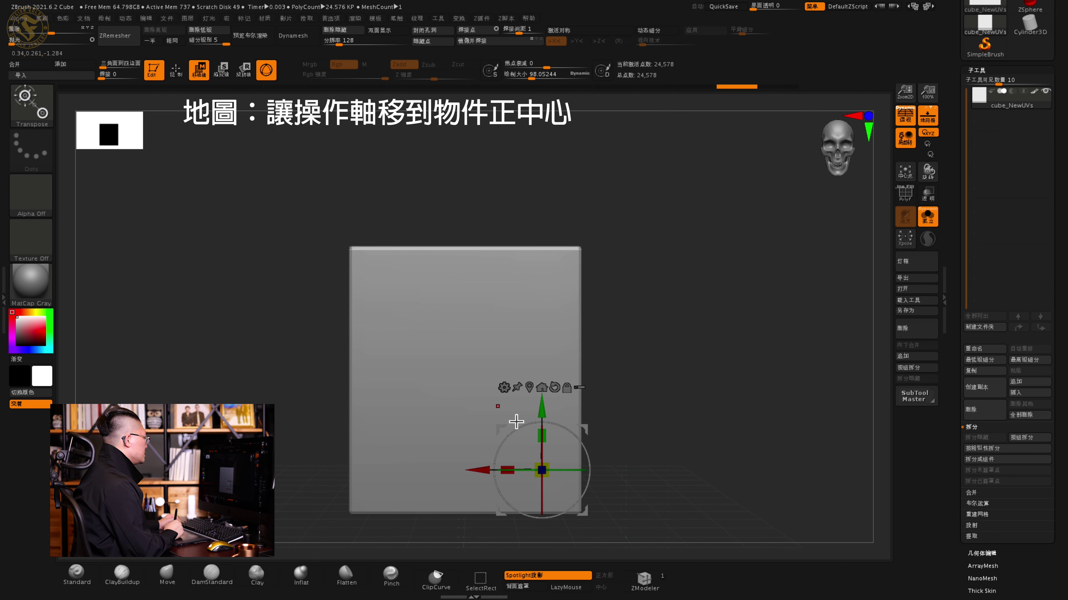
- Snap the gizmo to the cube's centre, turn off Persp, reframe, and Ctrl-drag a mask over the left half
click(542, 388)
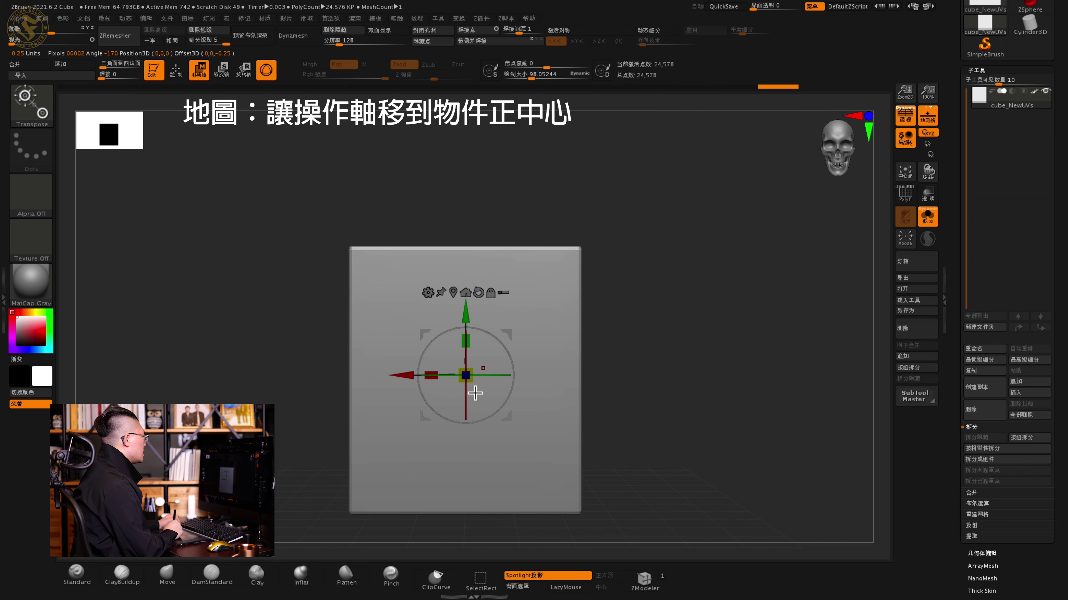
click(910, 124)
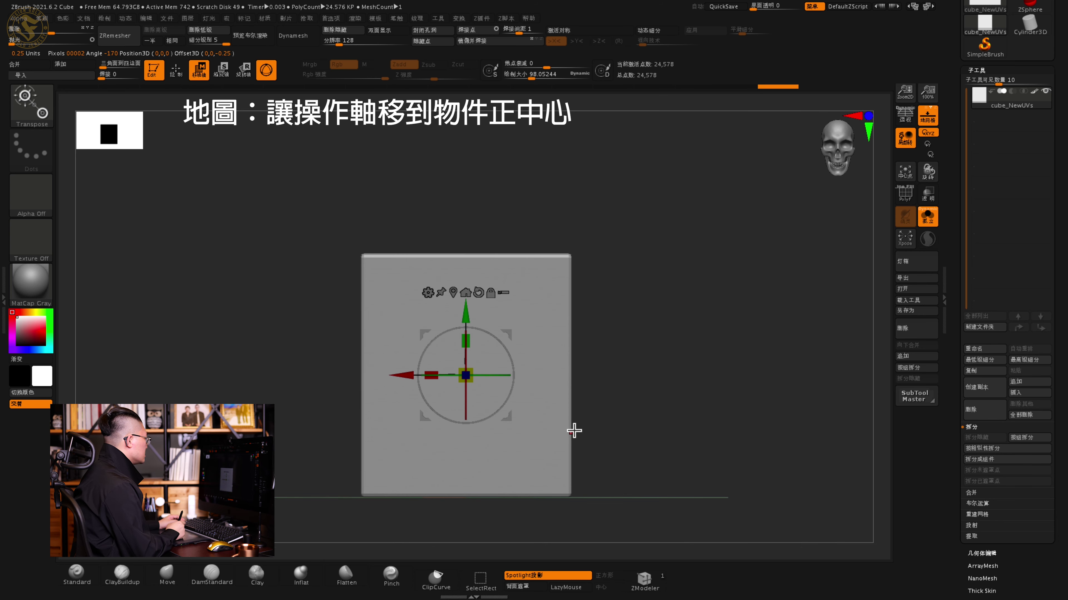
alt+drag(594, 363, 592, 393)
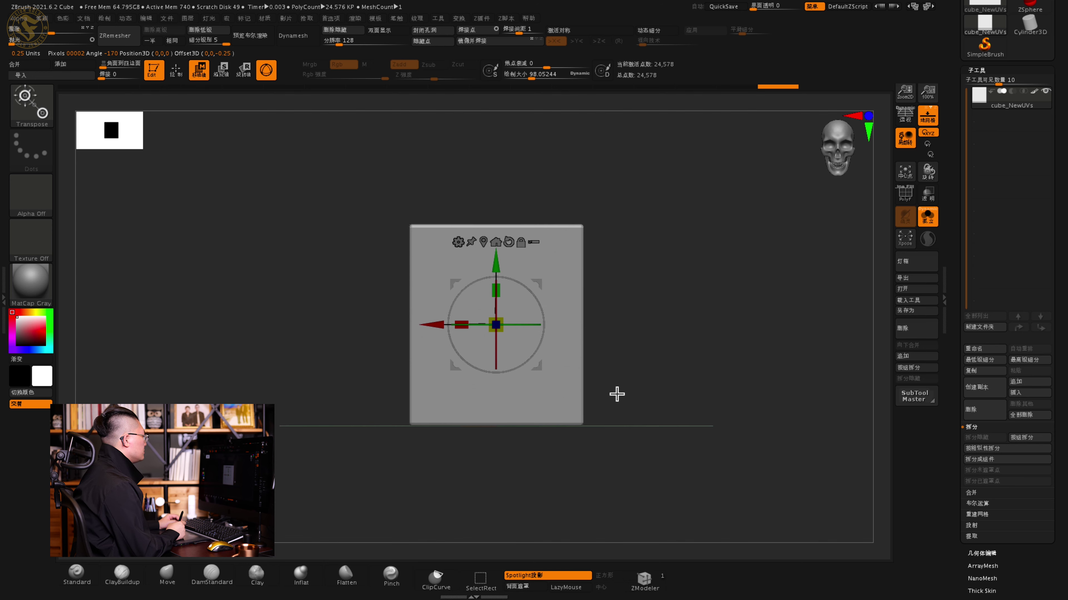
alt+drag(617, 394, 627, 425)
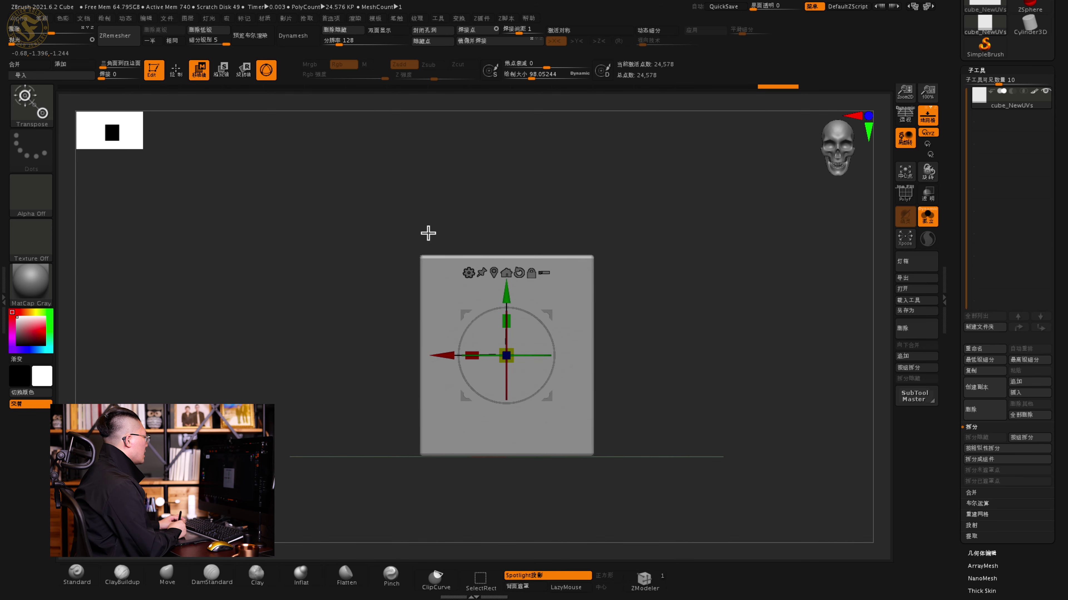
ctrl+drag(308, 202, 506, 562)
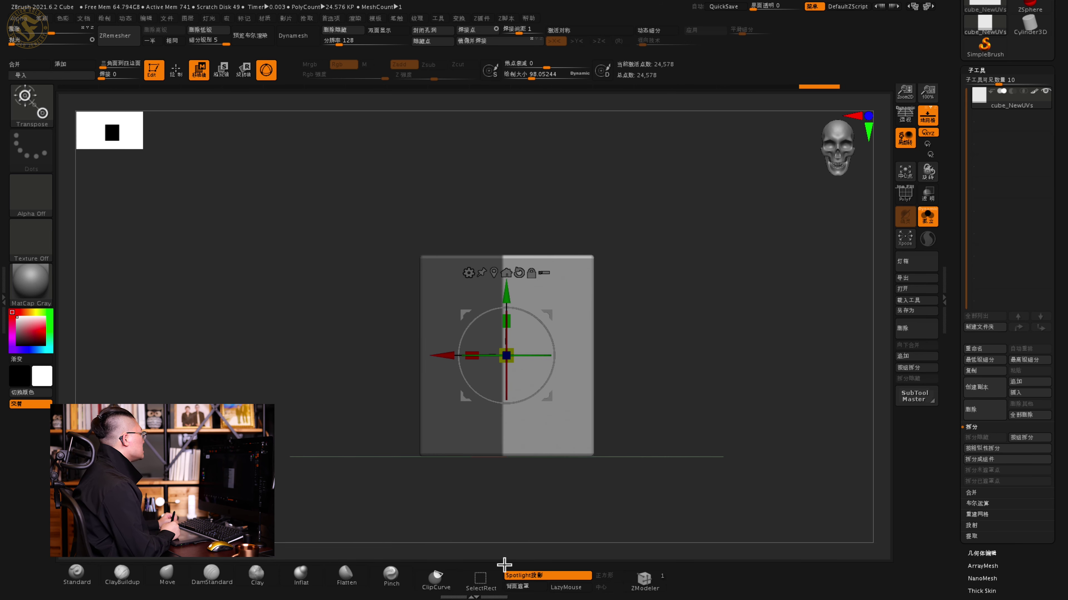
- Centre the gizmo on the unmasked right half, then Ctrl-click empty canvas to clear the mask
click(496, 275)
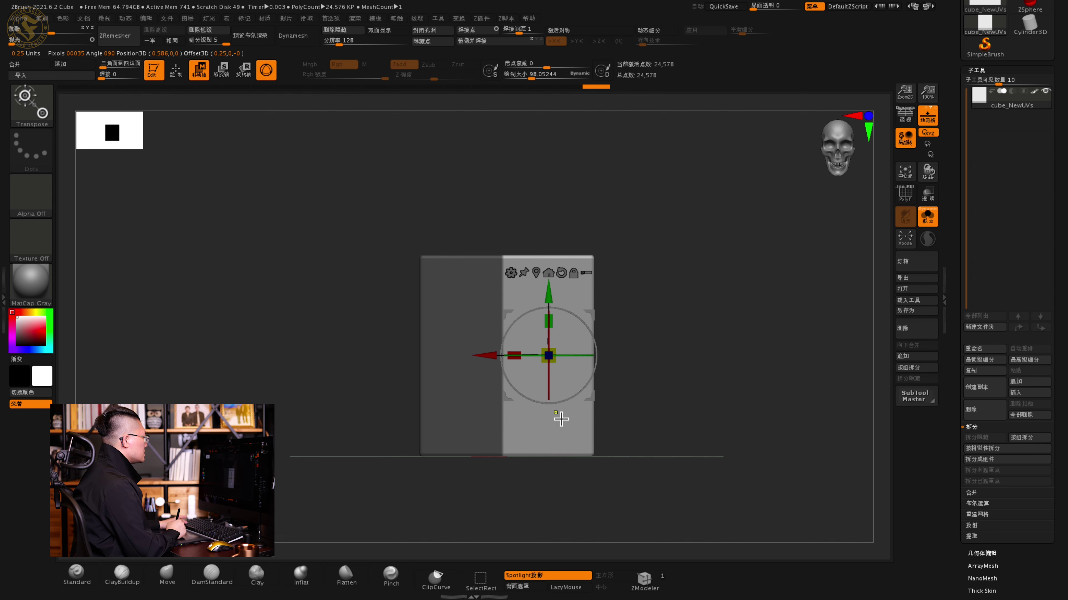
click(560, 420)
ctrl+drag(679, 374, 605, 489)
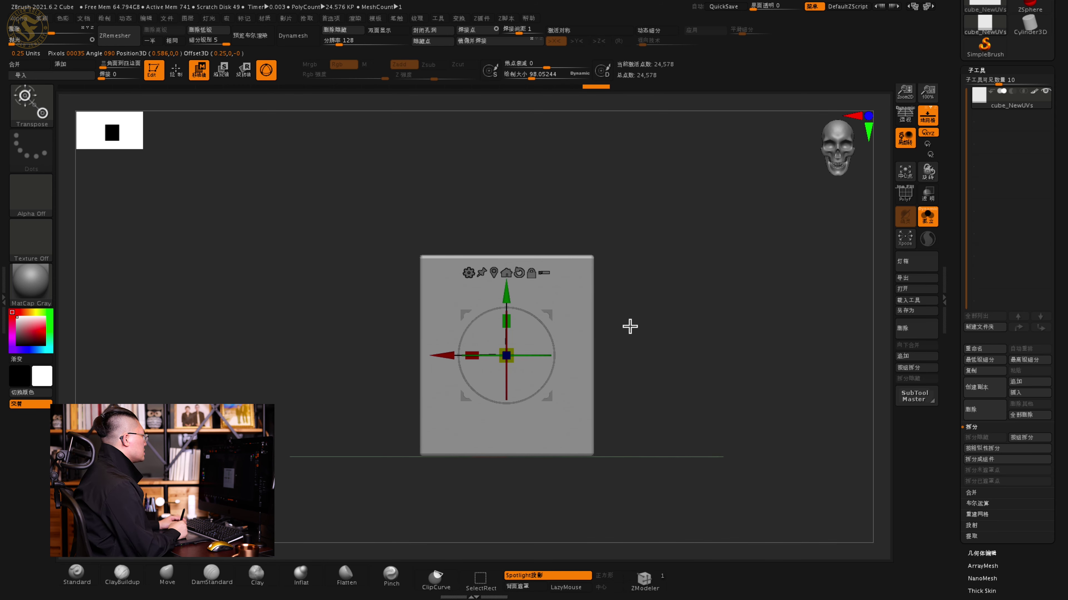
- With X symmetry on, centre the gizmo on the cube's right half, then turn symmetry off
click(589, 30)
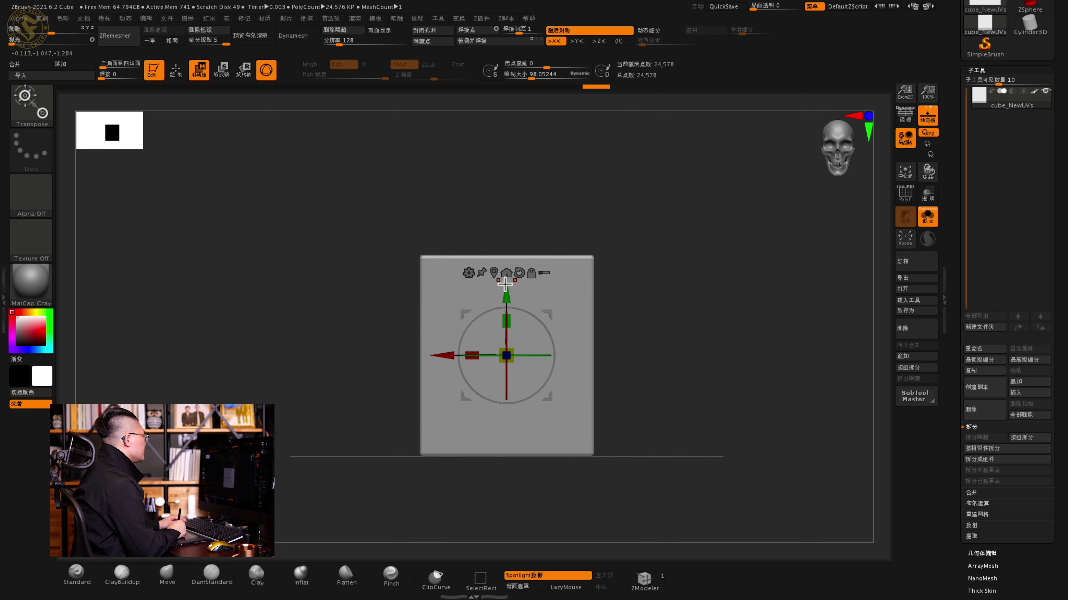
click(496, 273)
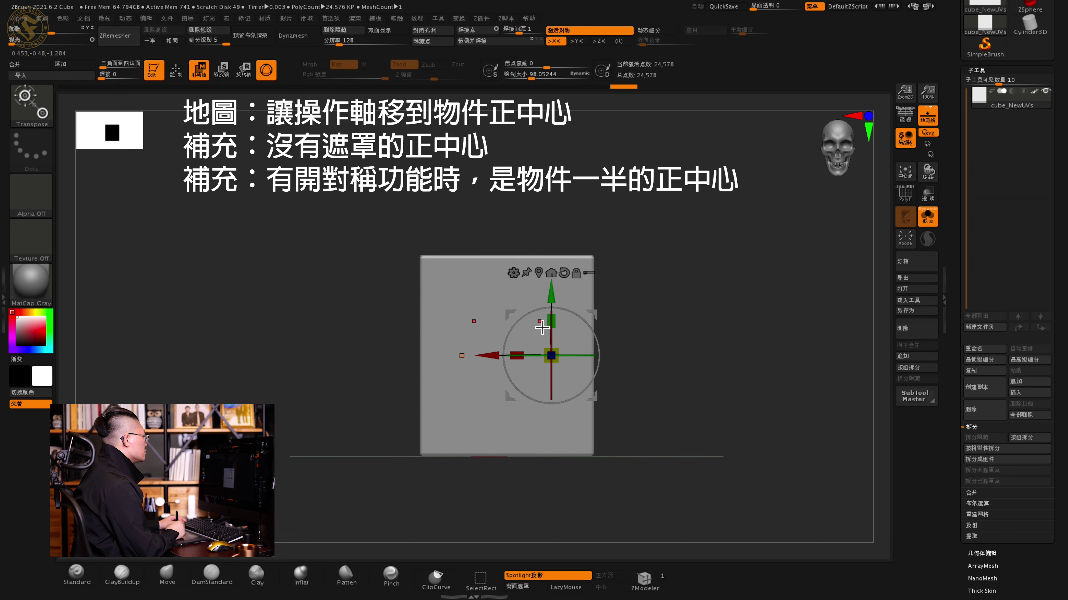
key(x)
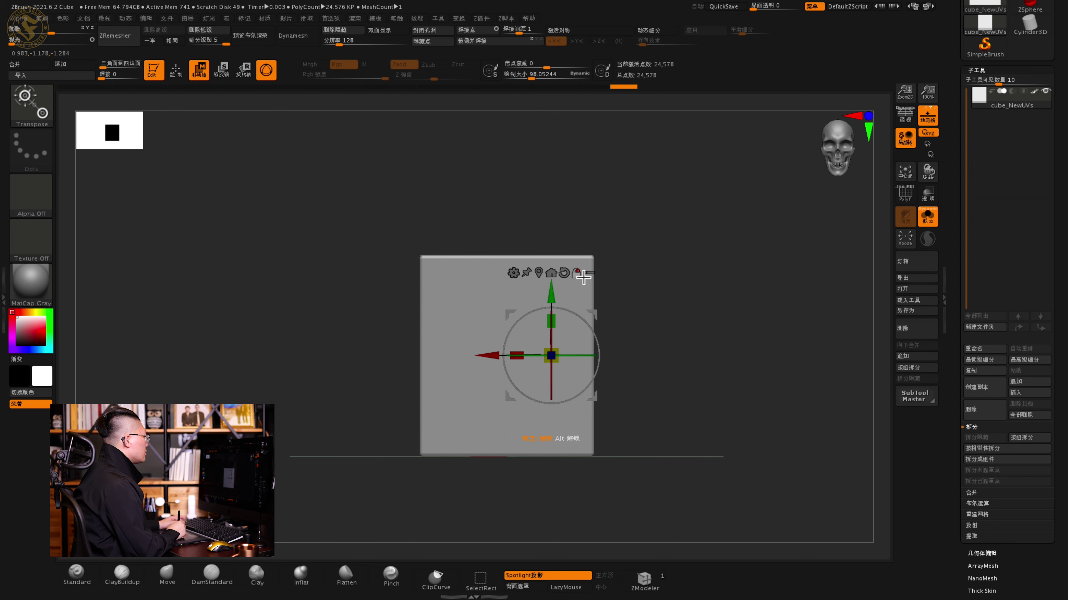
key(alt)
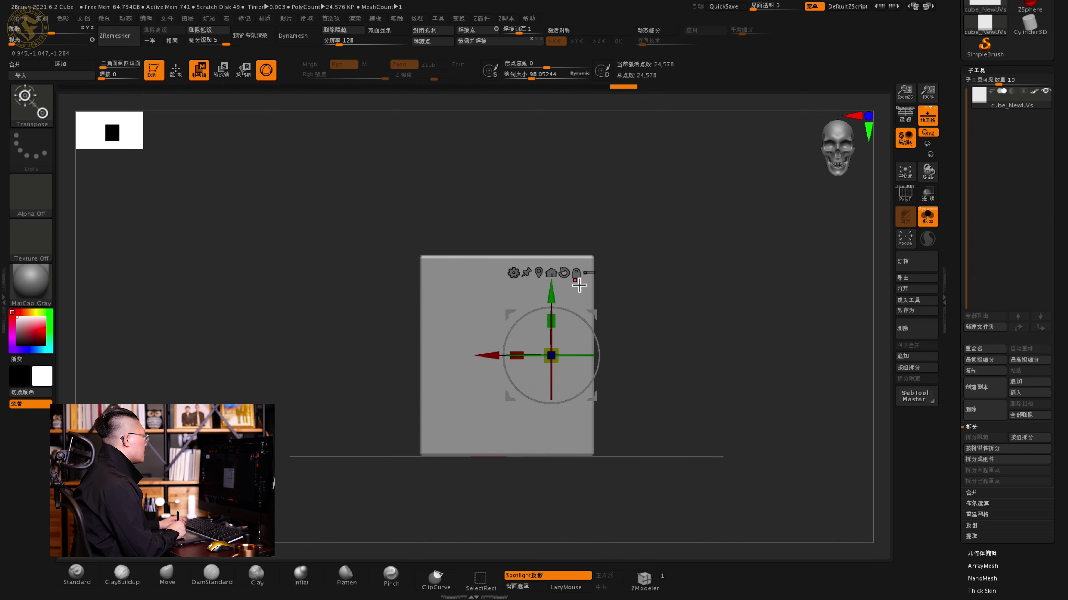
- Alt-drag the gizmo off the cube's centre, then snap it back to the centre
mouse_move(599, 316)
alt+mouse_down()
mouse_move(482, 238)
mouse_move(489, 403)
mouse_move(495, 392)
alt+mouse_up()
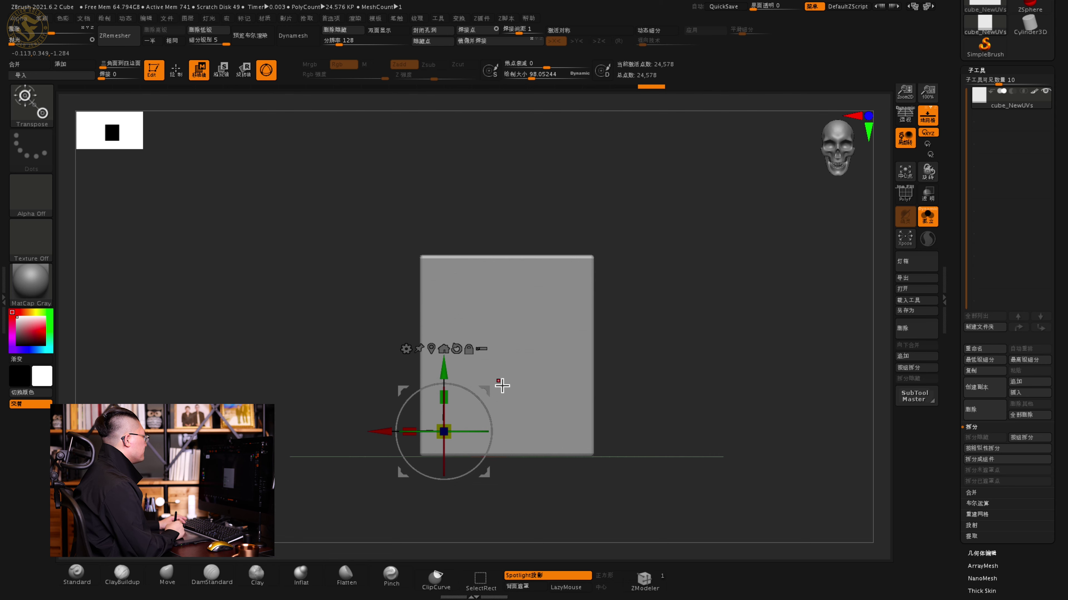
mouse_move(665, 267)
ctrl+right_down()
mouse_move(639, 278)
mouse_move(591, 341)
ctrl+right_up()
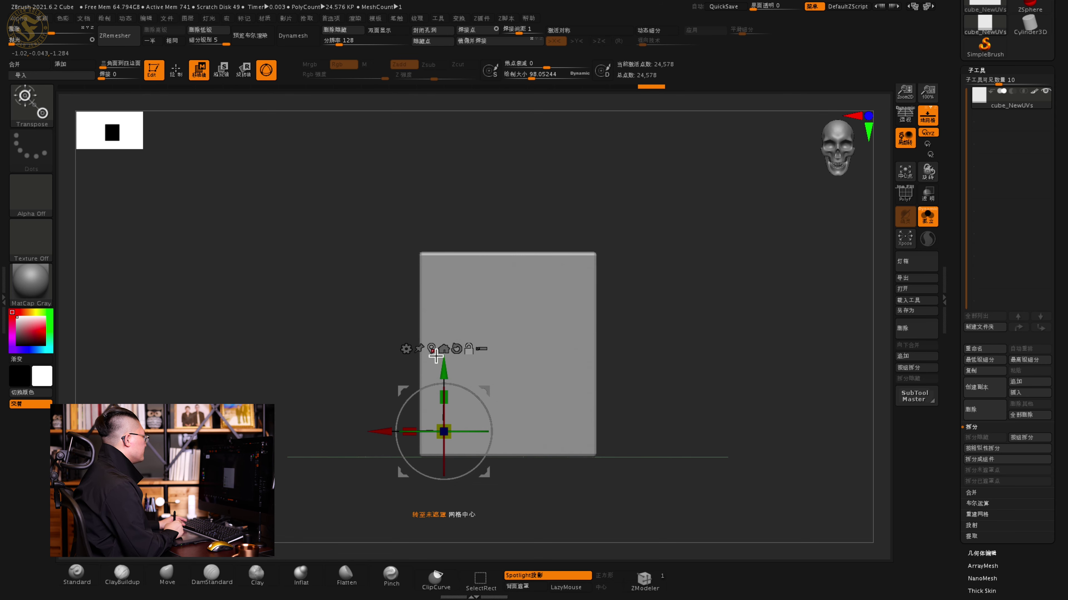
click(444, 349)
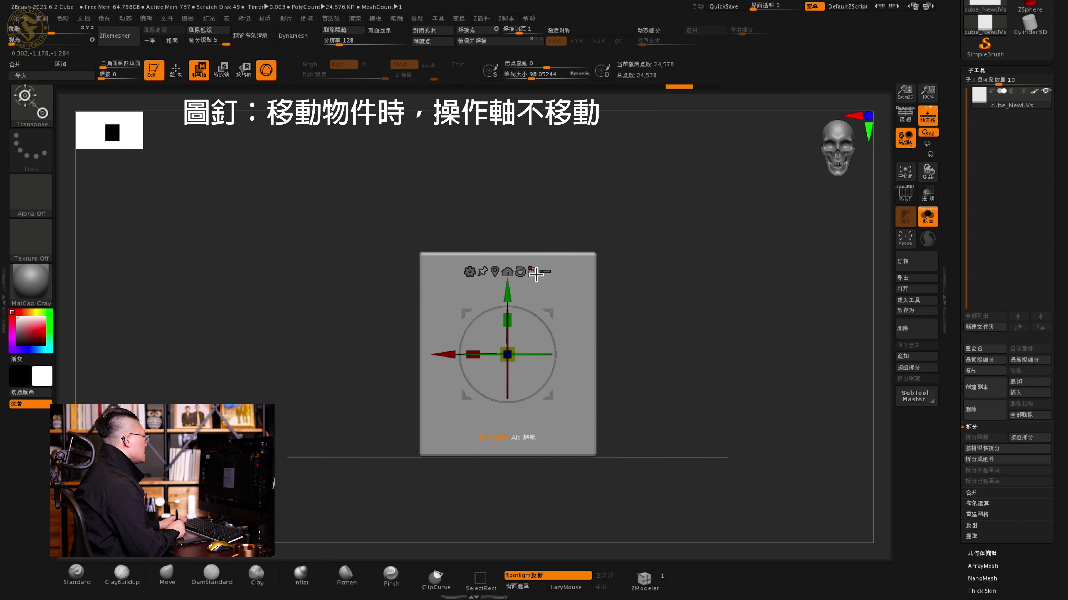
- Drag the cube away from the pinned gizmo, pan the canvas, and snap to front view
drag(554, 317, 745, 169)
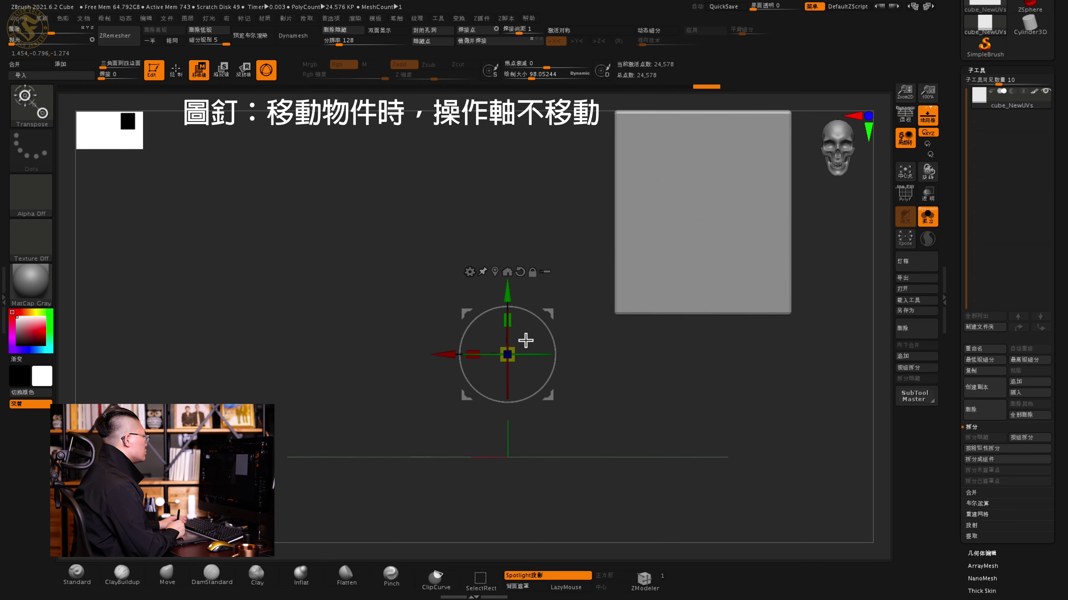
alt+drag(613, 257, 512, 381)
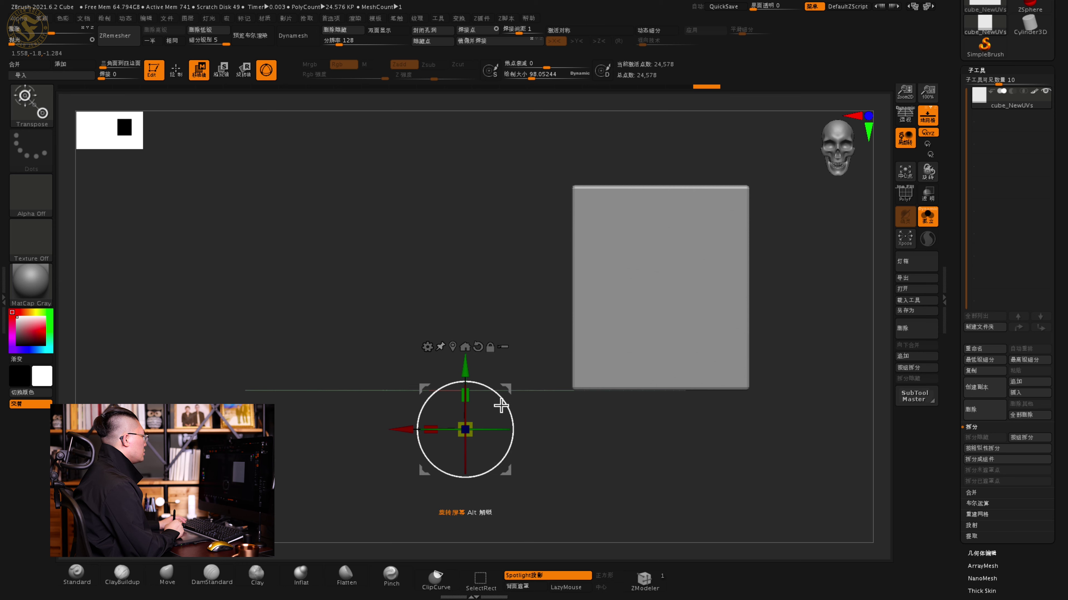
mouse_move(507, 388)
mouse_down()
mouse_move(500, 414)
mouse_move(465, 429)
mouse_move(521, 380)
mouse_up()
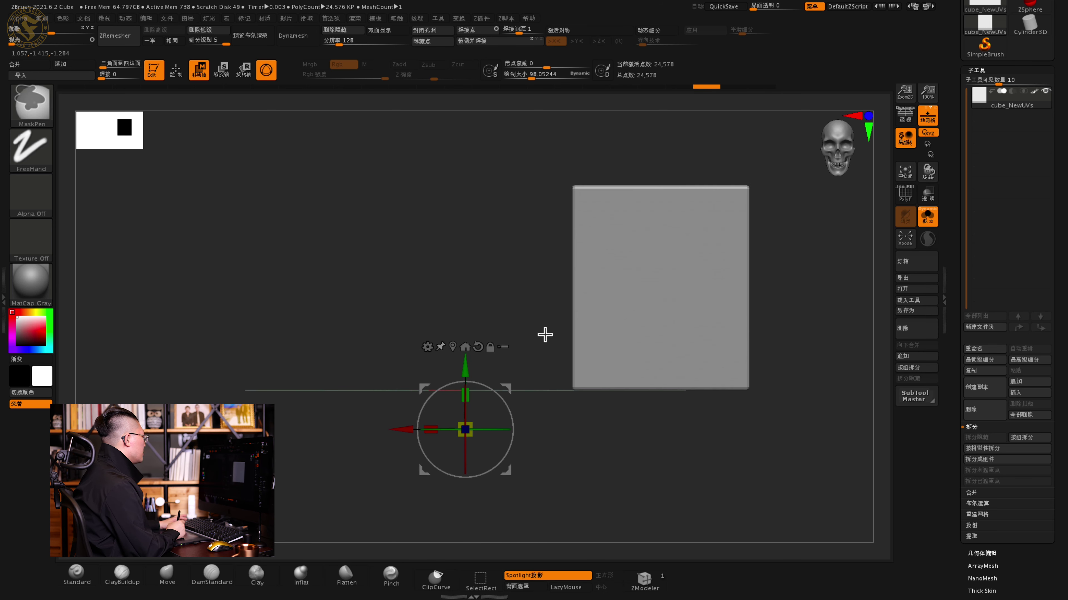
drag(521, 380, 485, 389)
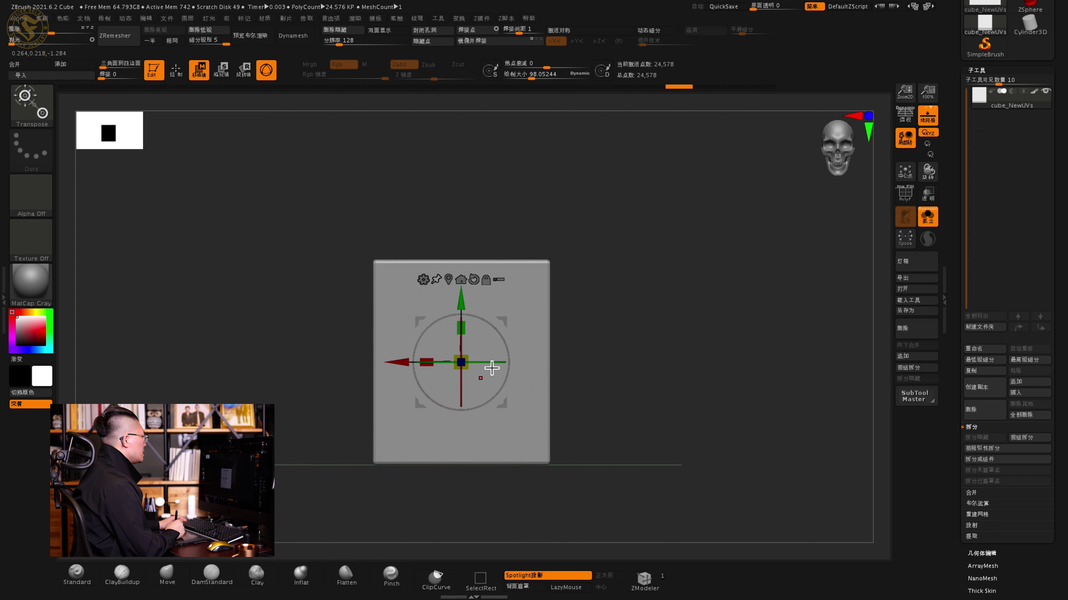
drag(538, 357, 606, 236)
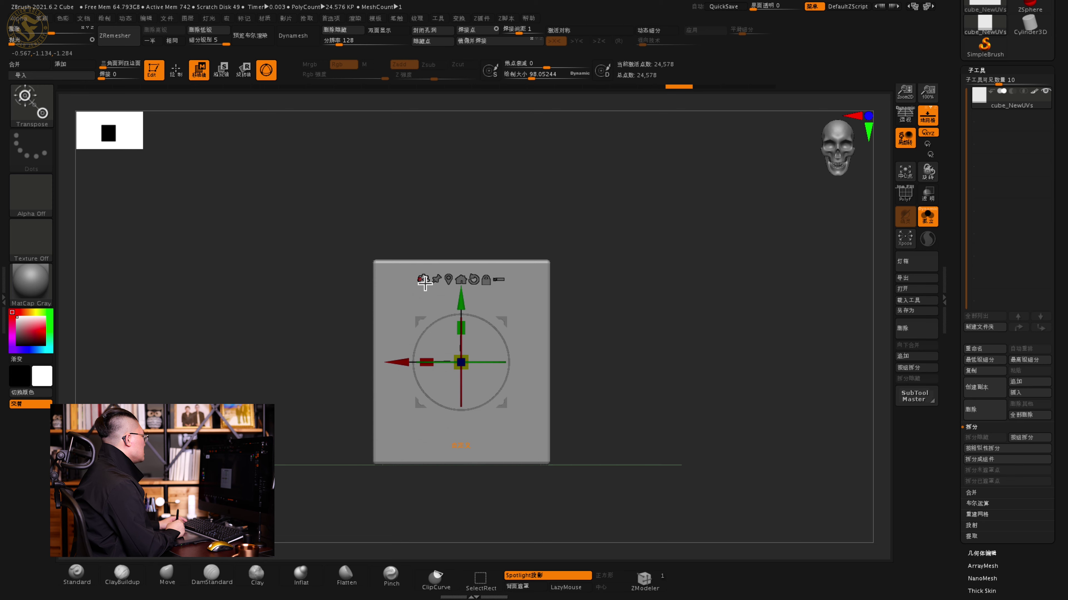
click(422, 280)
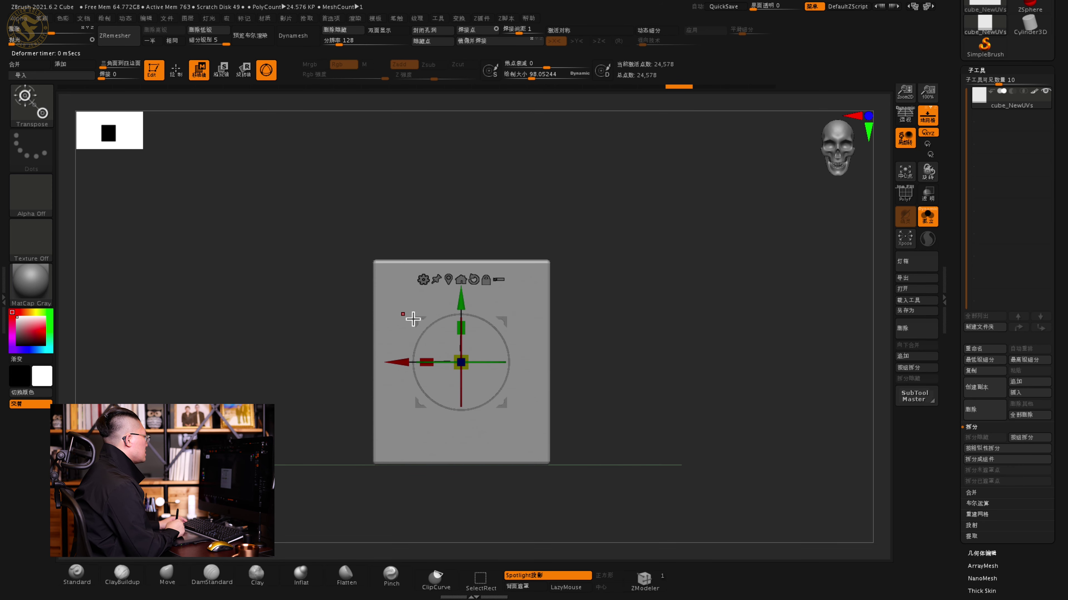
click(426, 281)
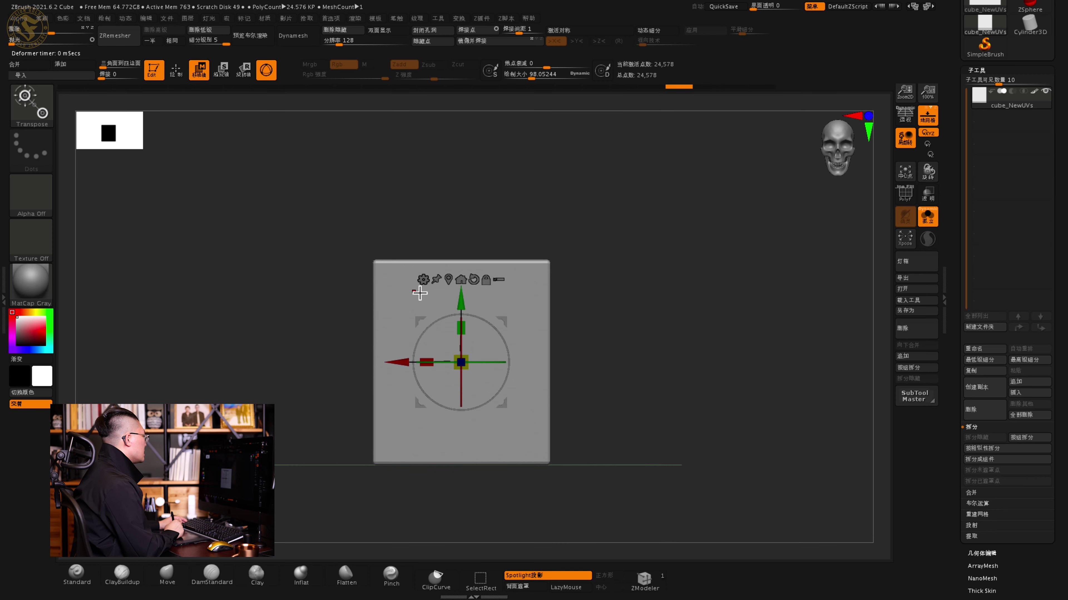
click(426, 282)
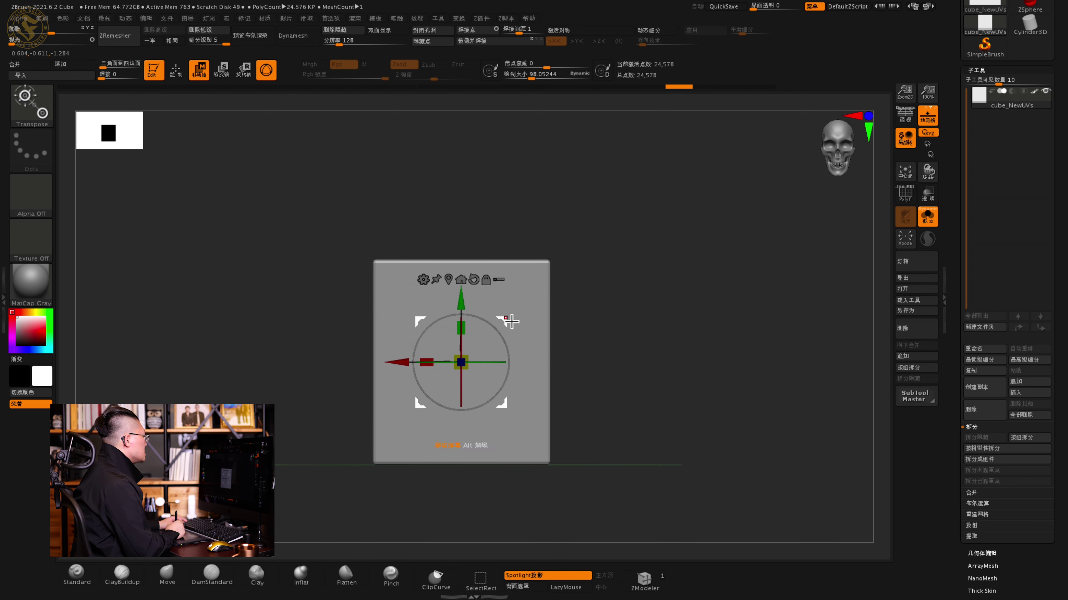
drag(518, 335, 569, 247)
key(ctrl+z)
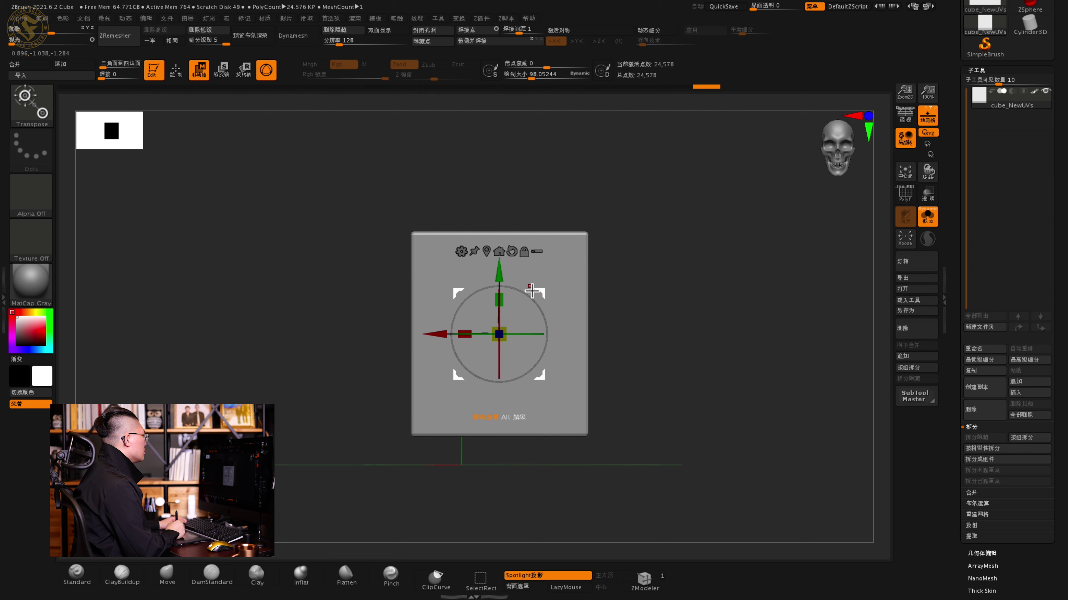
key(ctrl+z)
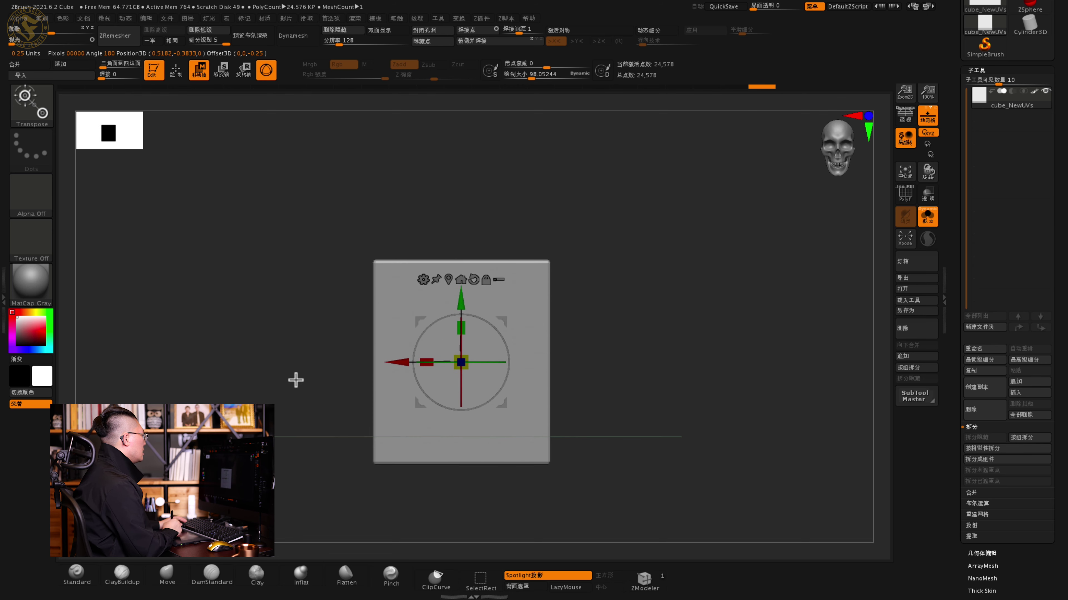
mouse_move(571, 251)
mouse_down()
mouse_move(557, 241)
mouse_move(592, 212)
mouse_up()
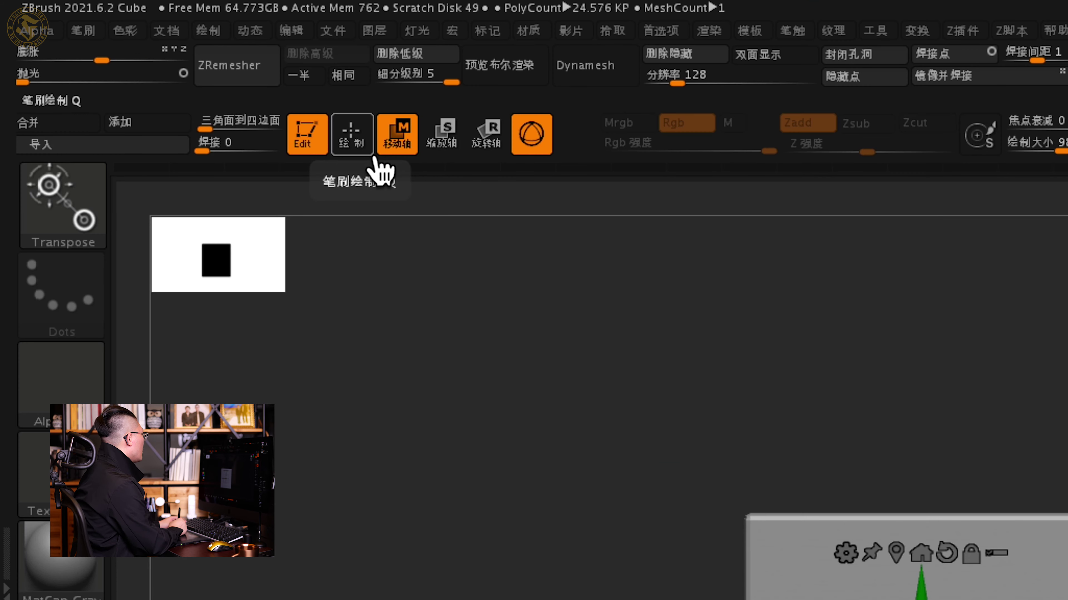
- Toggle between Draw and Move with Q/W and the buttons, then switch Gizmo 3D off
key(q)
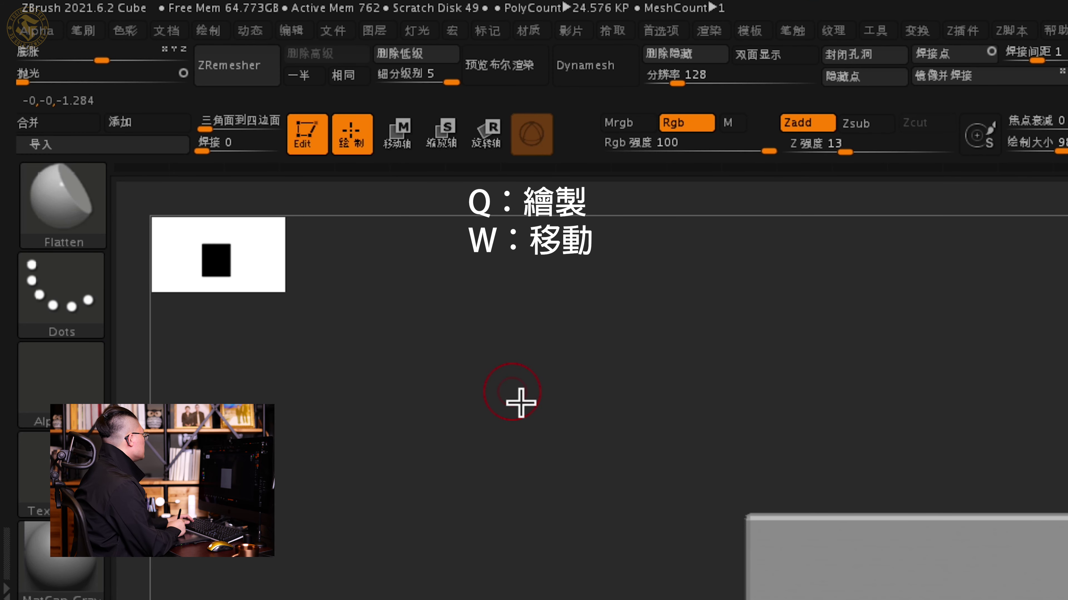
key(w)
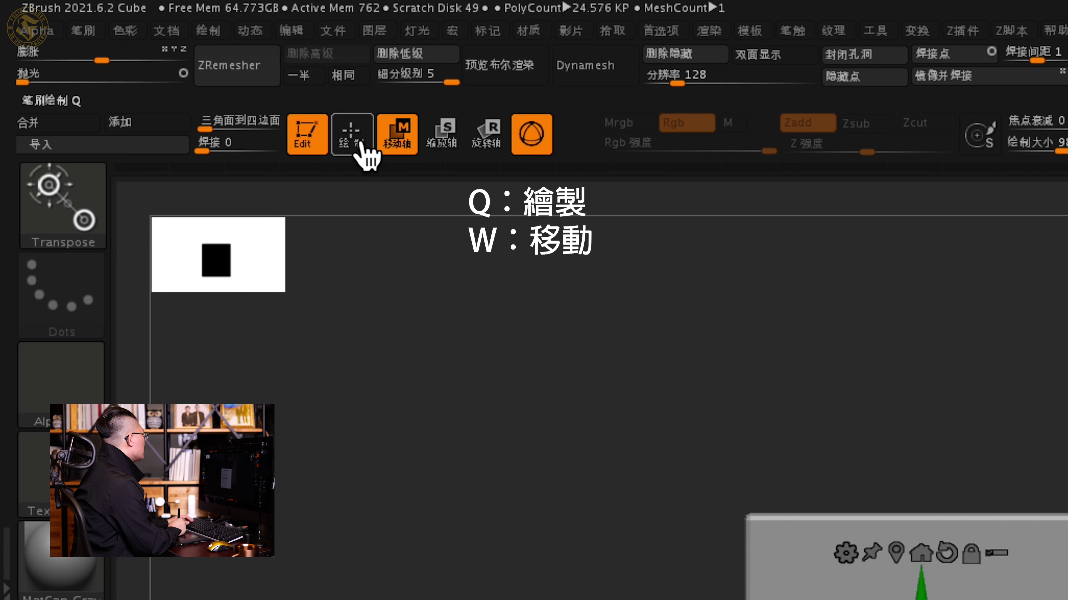
click(357, 145)
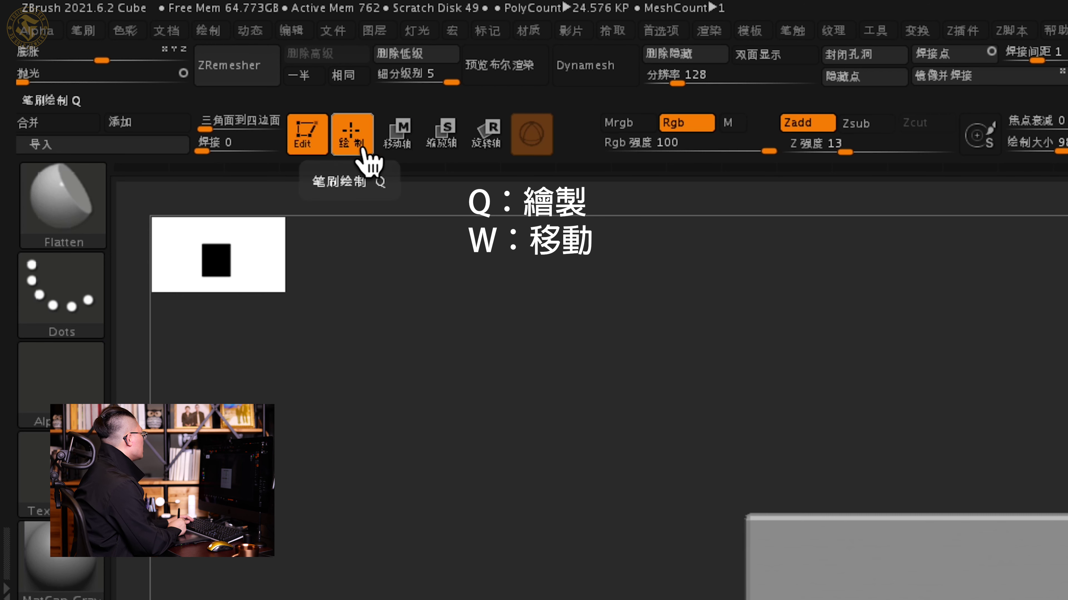
click(410, 156)
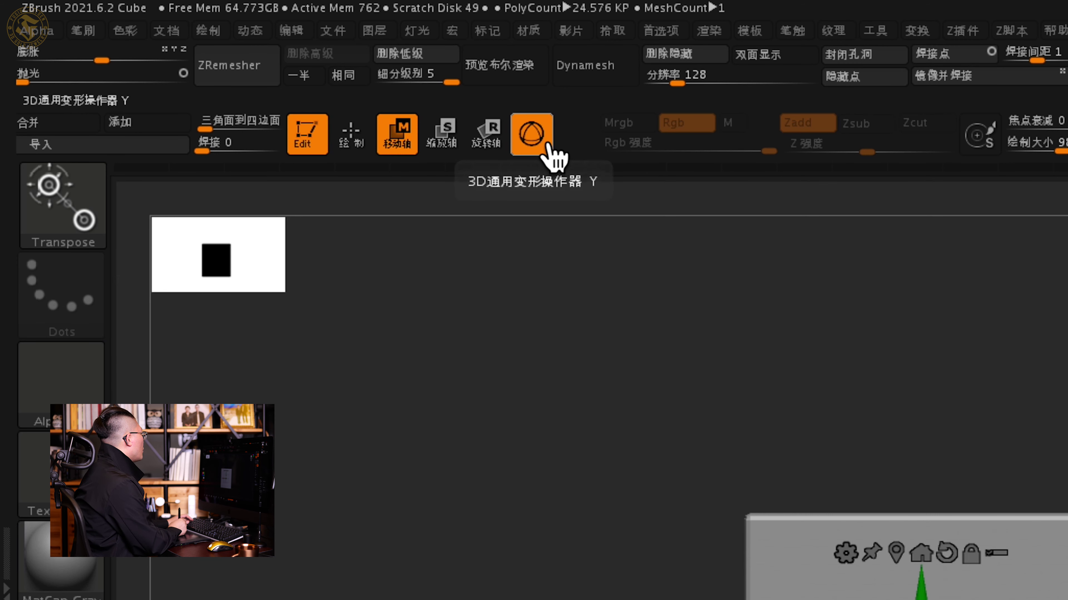
click(542, 145)
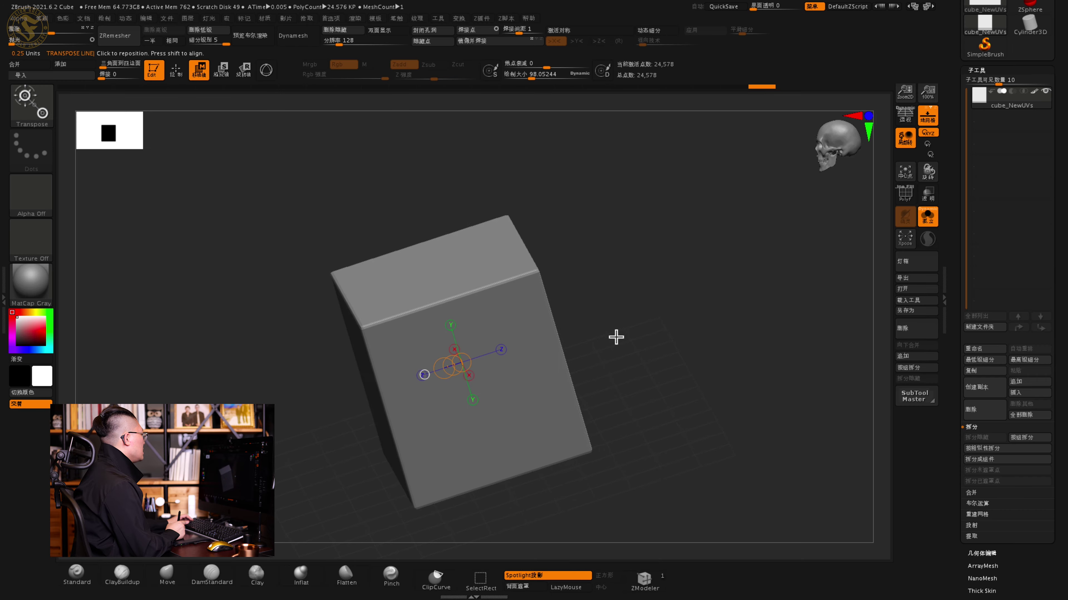
- Orbit around the cube while toggling Gizmo 3D on and off, leaving it on
mouse_move(477, 311)
right_down()
mouse_move(478, 273)
mouse_move(452, 393)
right_up()
mouse_move(508, 344)
right_down()
mouse_move(484, 288)
mouse_move(498, 356)
right_up()
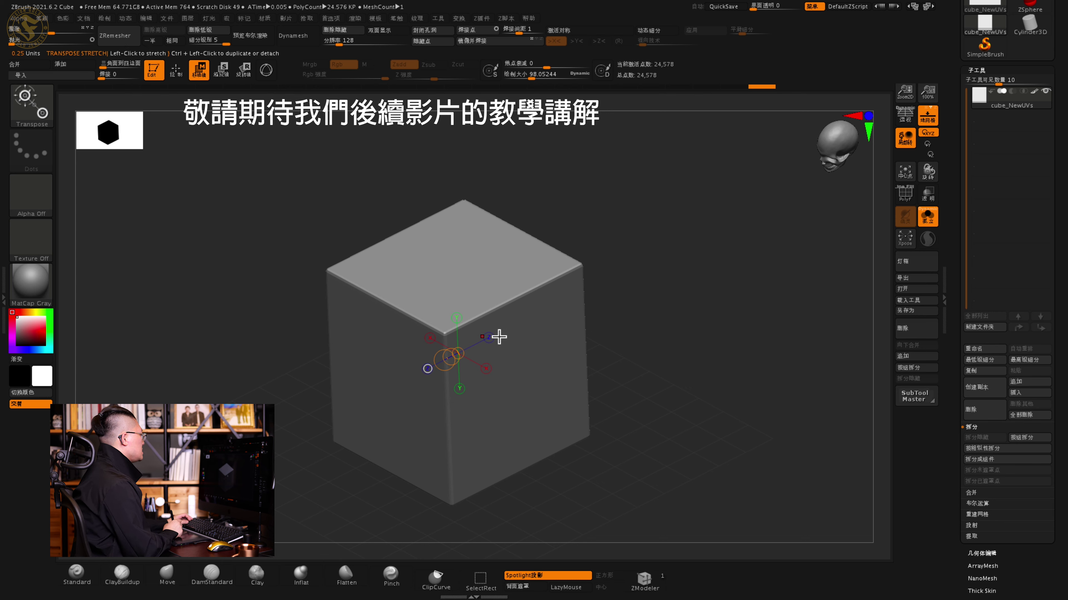
click(270, 68)
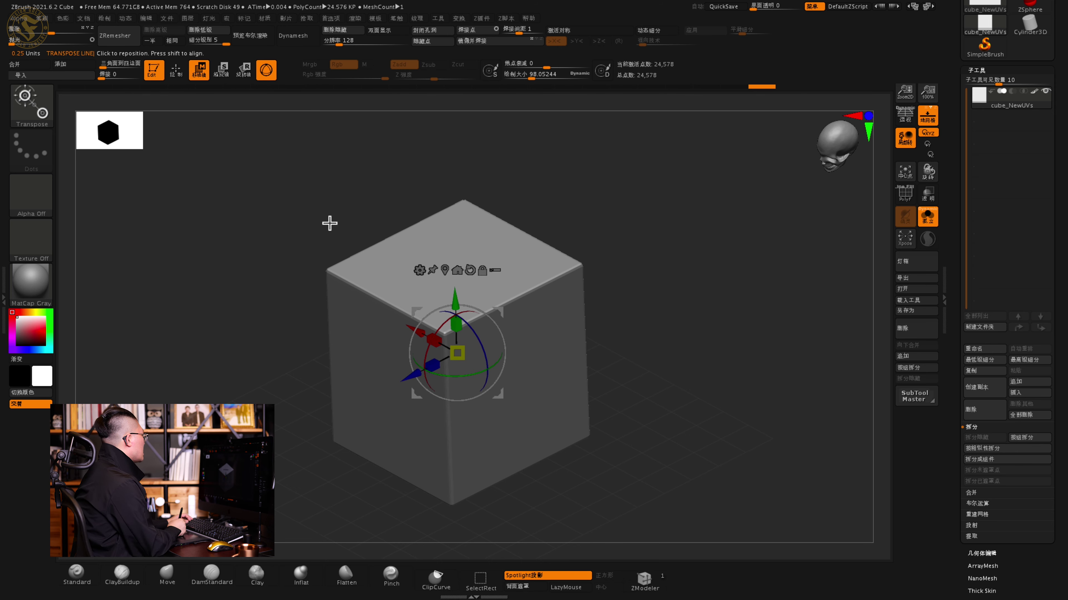
click(271, 78)
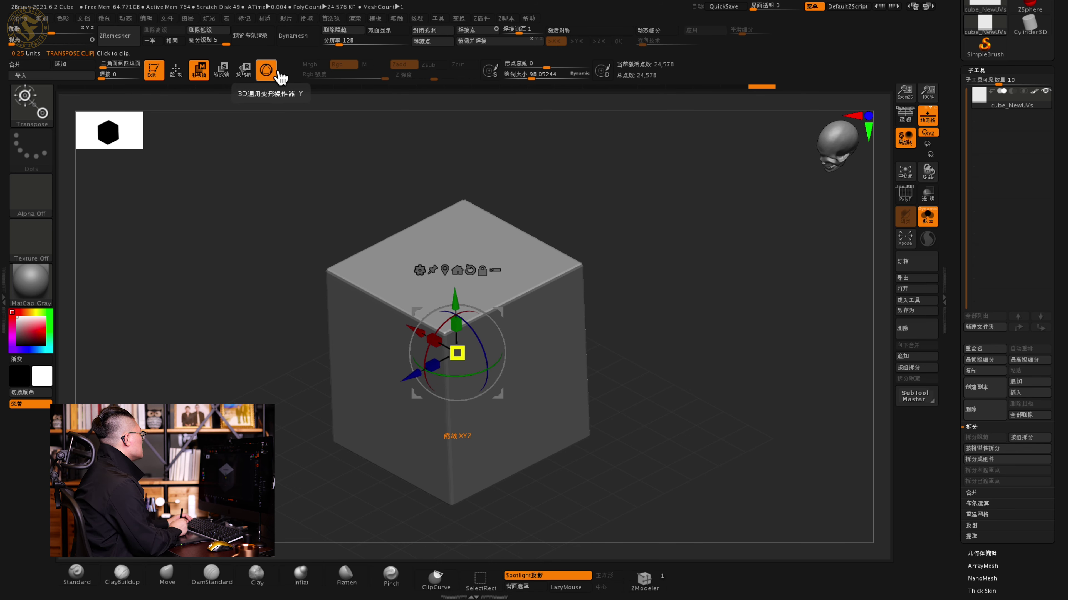
click(271, 74)
mouse_move(444, 344)
right_down()
mouse_move(443, 281)
mouse_move(434, 296)
right_up()
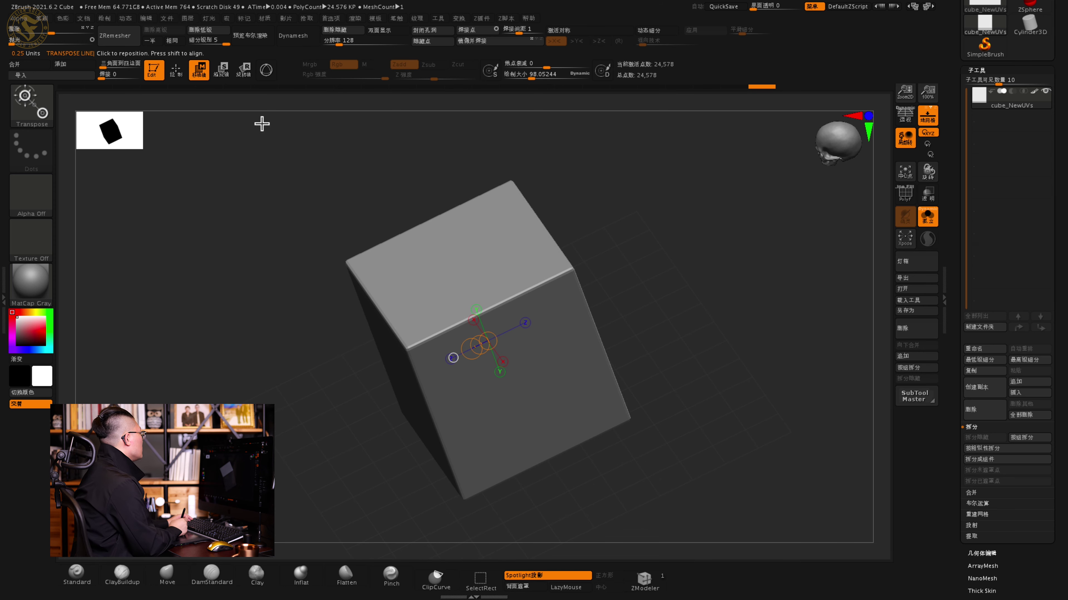
click(268, 73)
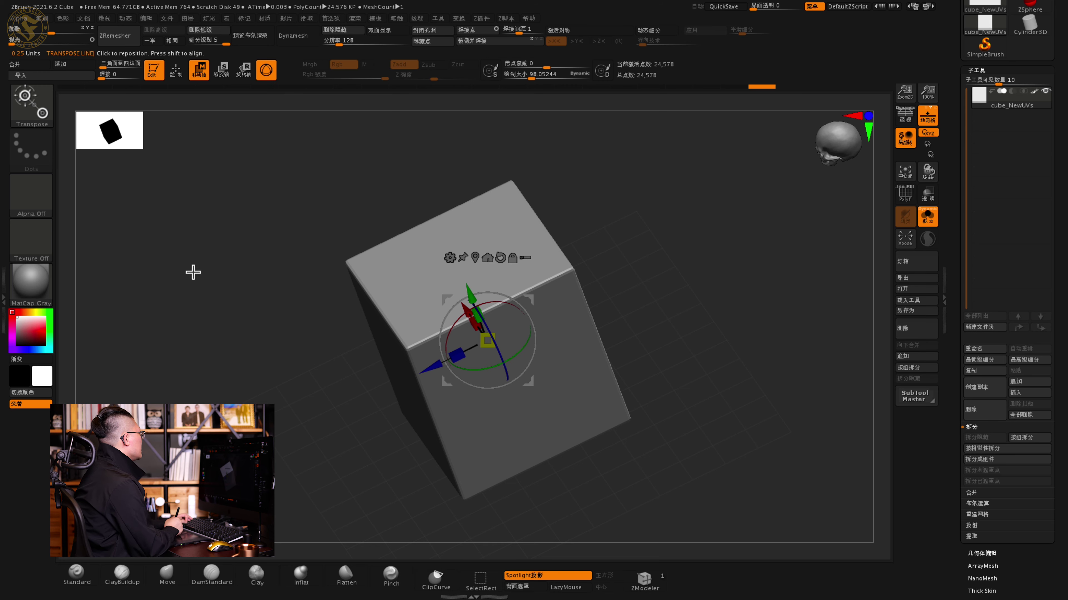
drag(307, 314, 317, 293)
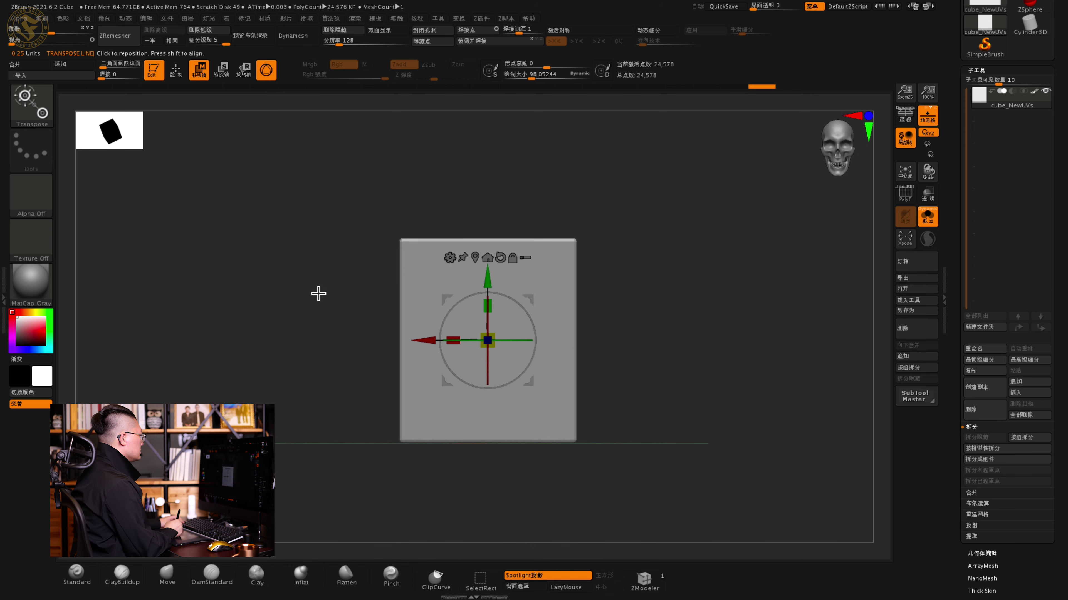
alt+drag(572, 336, 568, 343)
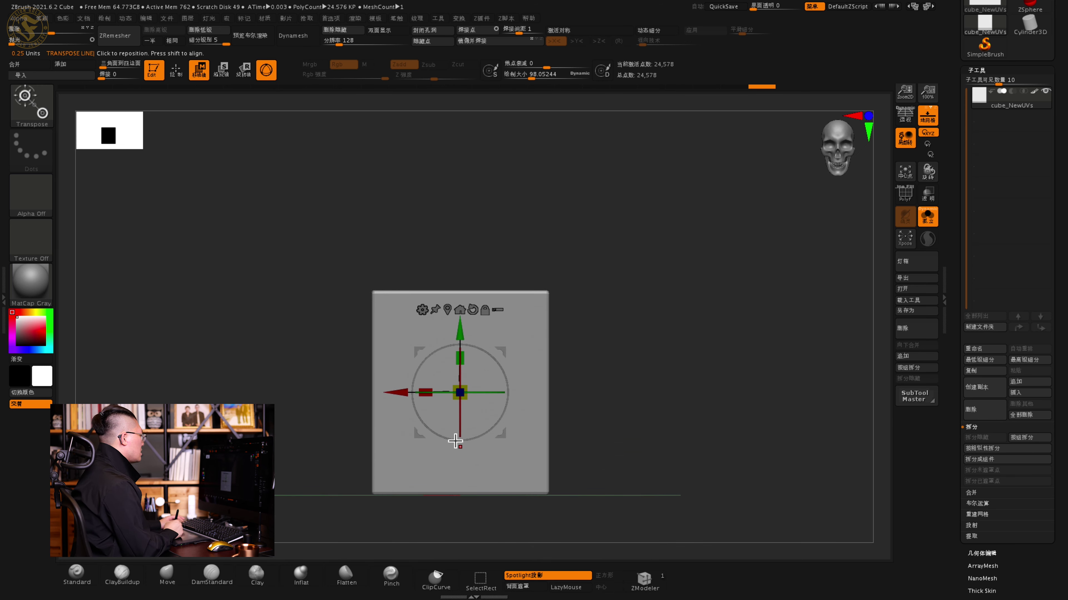